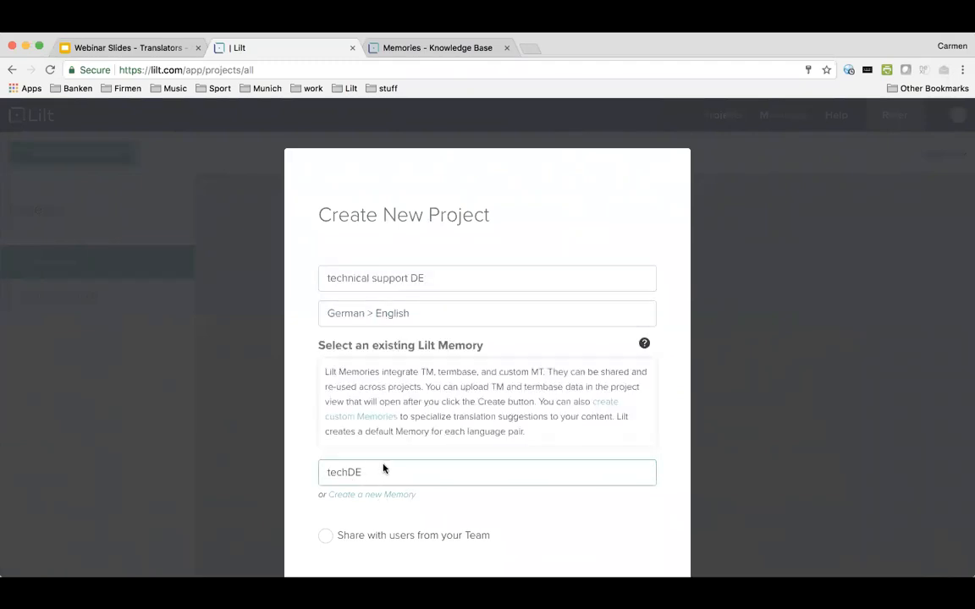
# Step: Create the German > English project "technical support DE" using the existing techDE Memory
pyautogui.scroll(-2, 504, 484)
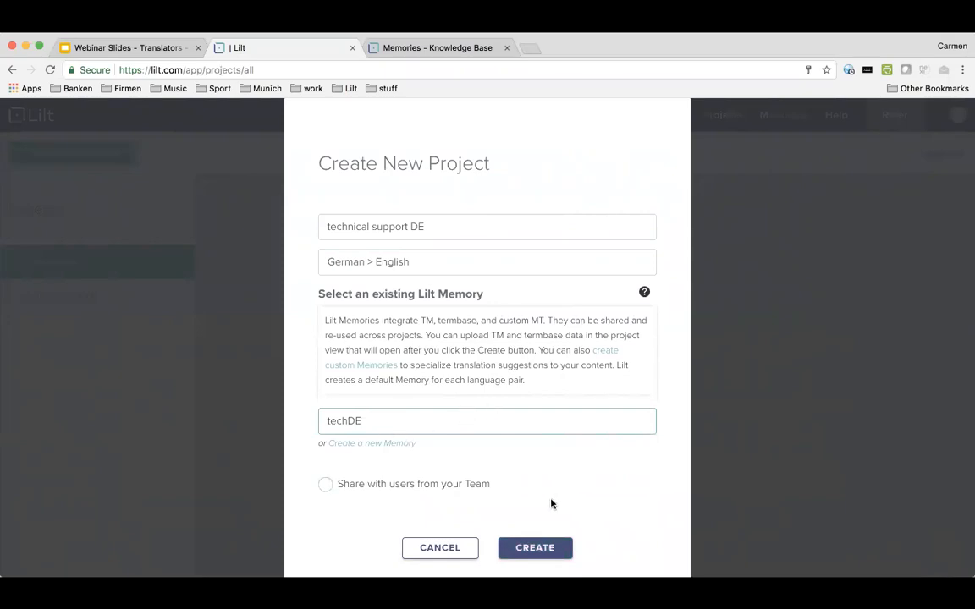
pyautogui.click(540, 549)
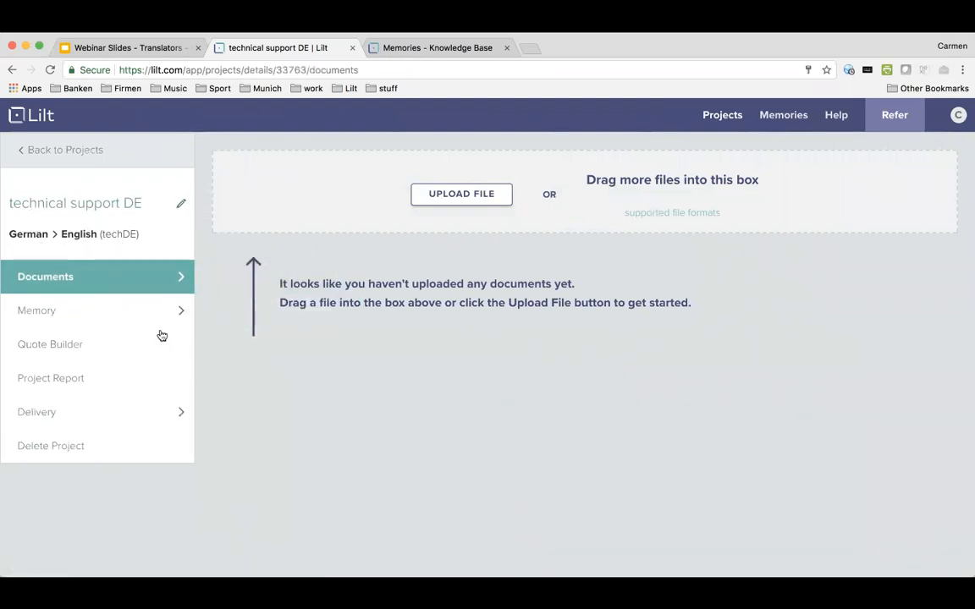
# Step: Import the translation memory file techsupport_de-en.tmx into the project's techDE Memory
pyautogui.moveTo(124, 317)
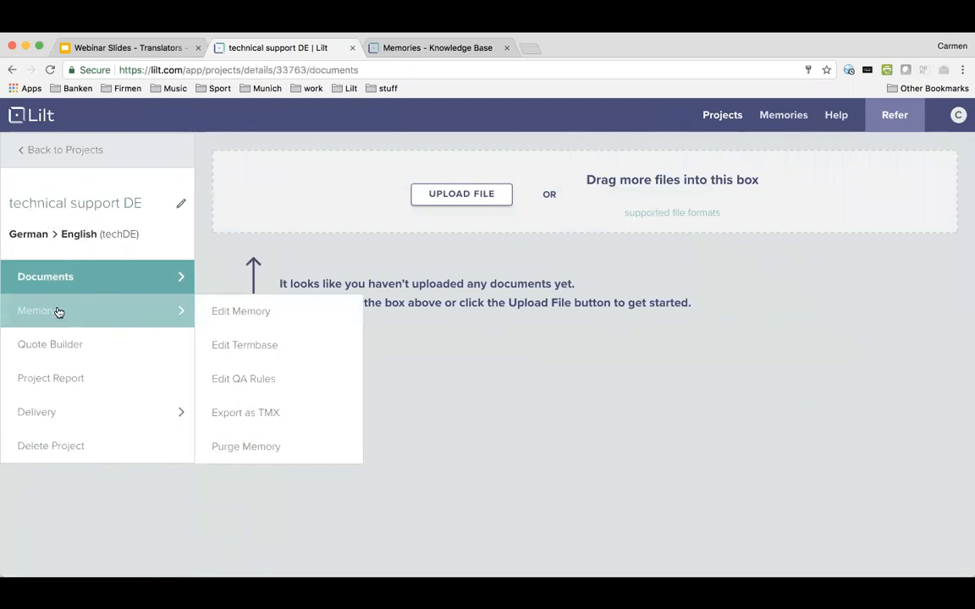
pyautogui.click(257, 312)
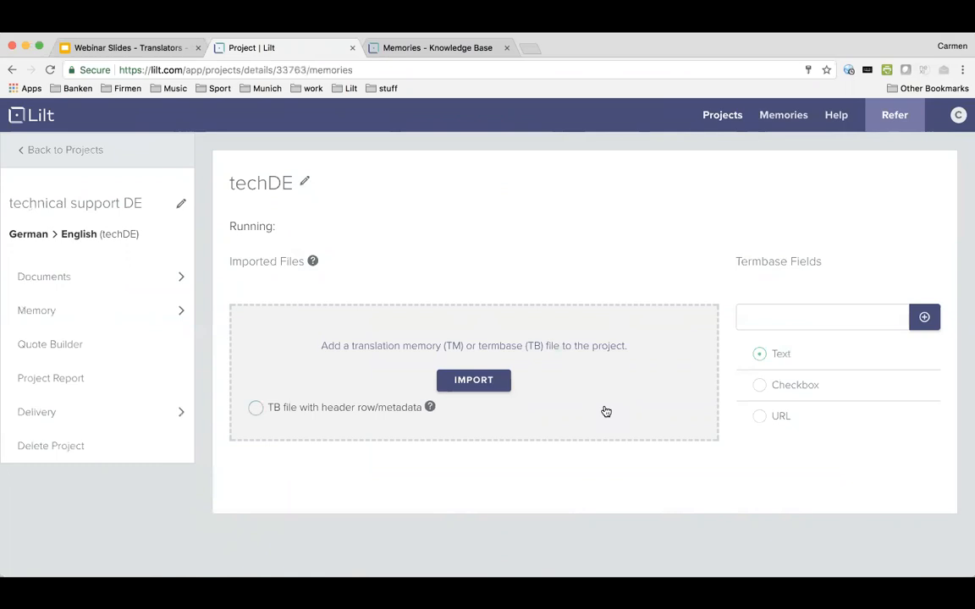
pyautogui.click(484, 394)
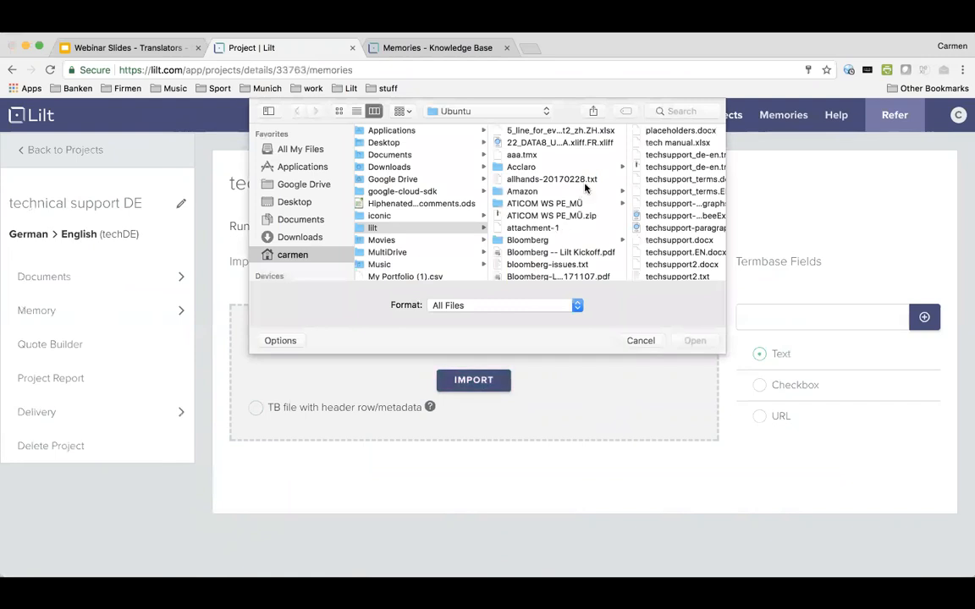
pyautogui.scroll(-2, 664, 182)
pyautogui.hscroll(2, 672, 169)
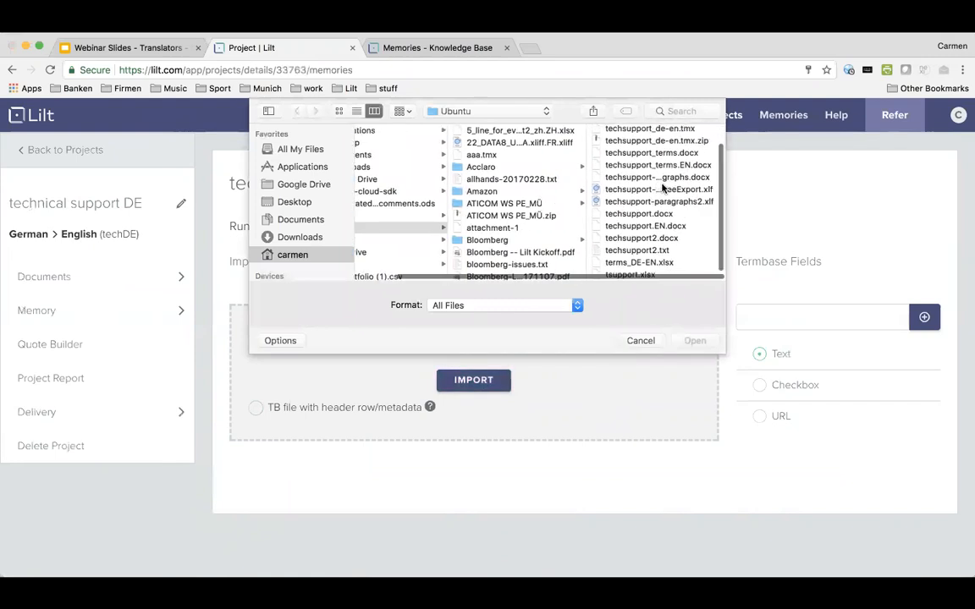
pyautogui.scroll(2, 665, 201)
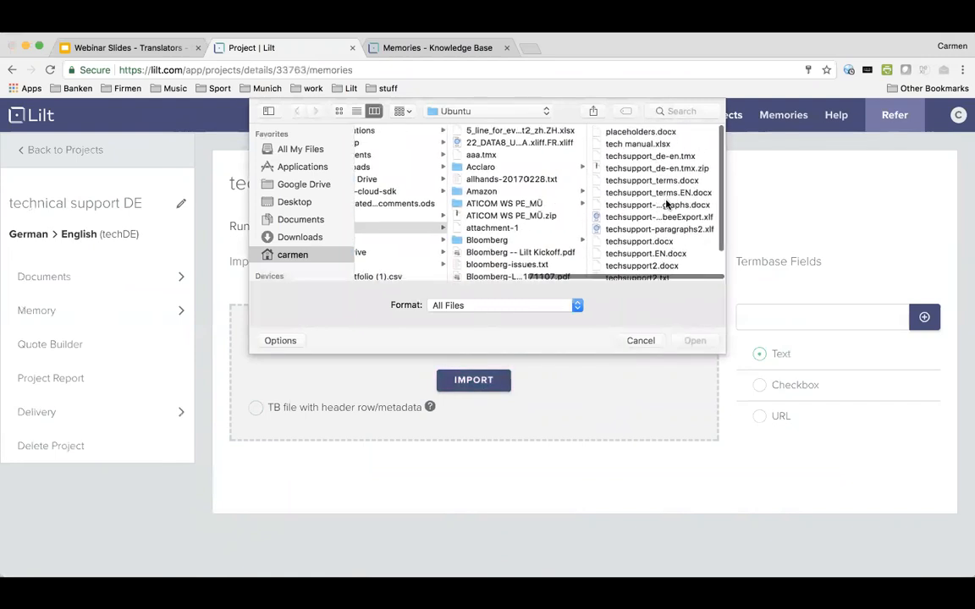
pyautogui.click(674, 157)
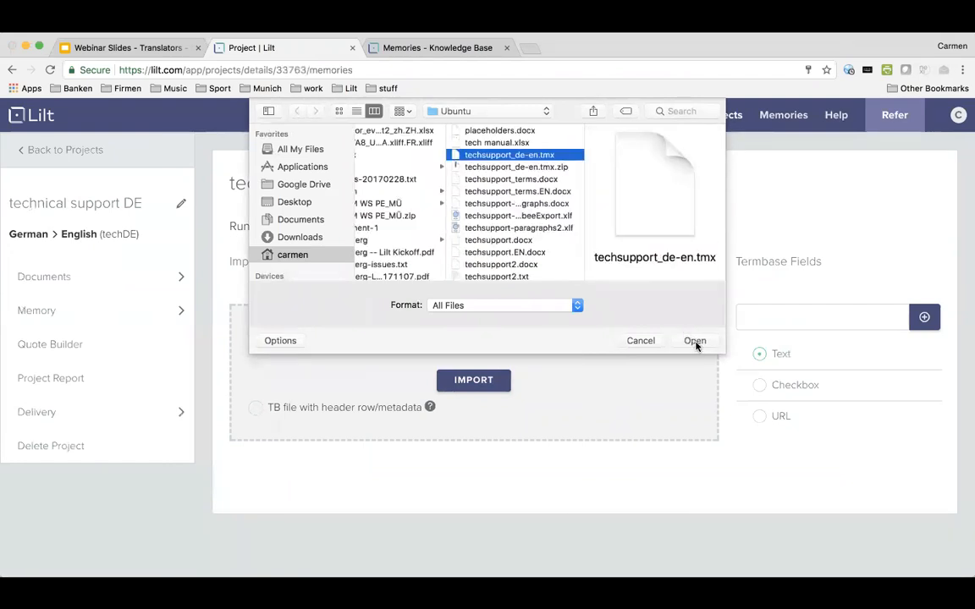
pyautogui.click(695, 342)
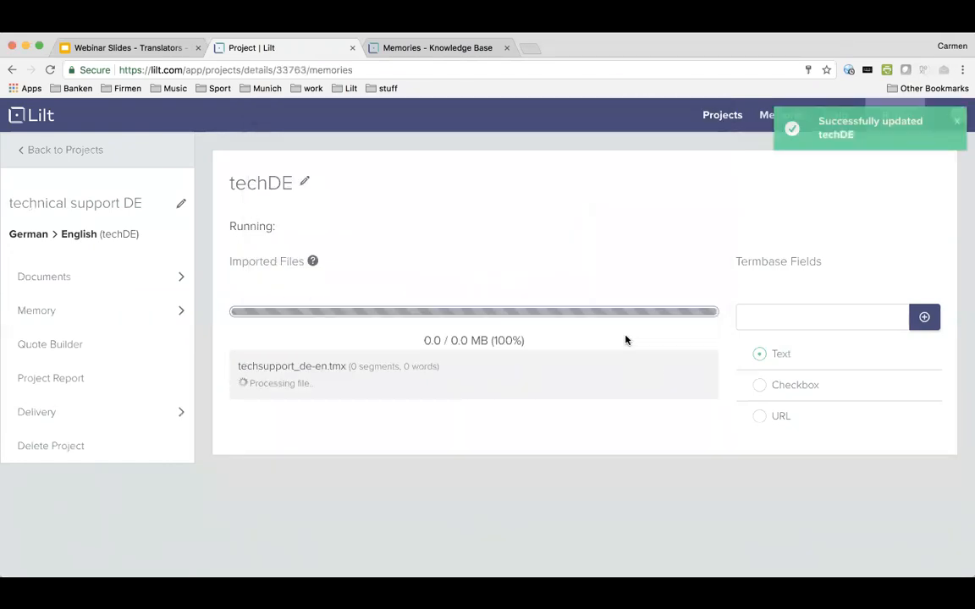
# Step: Check the supported translation memory and termbase formats and the Memories help article, and return to the project
pyautogui.click(313, 261)
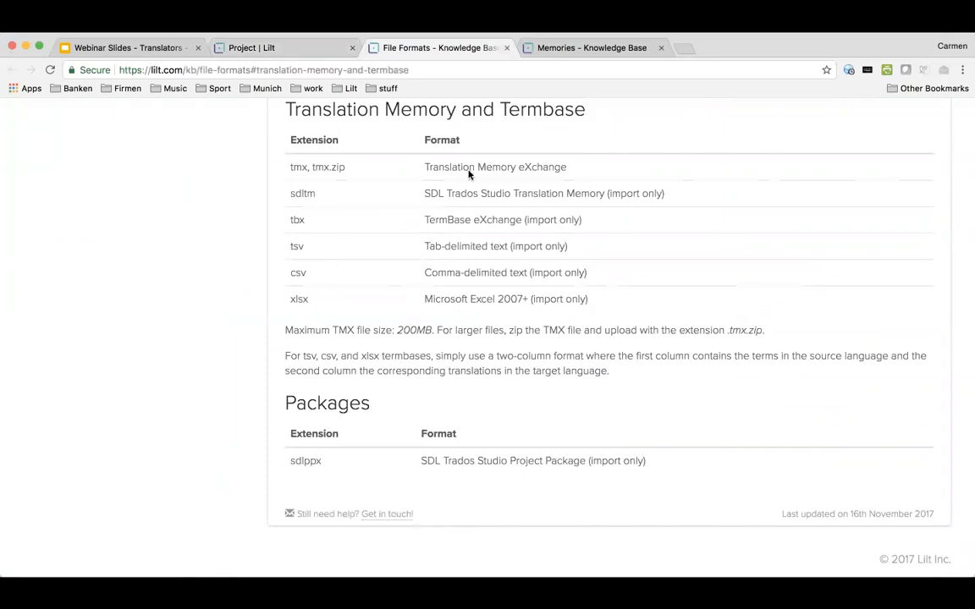
pyautogui.click(507, 48)
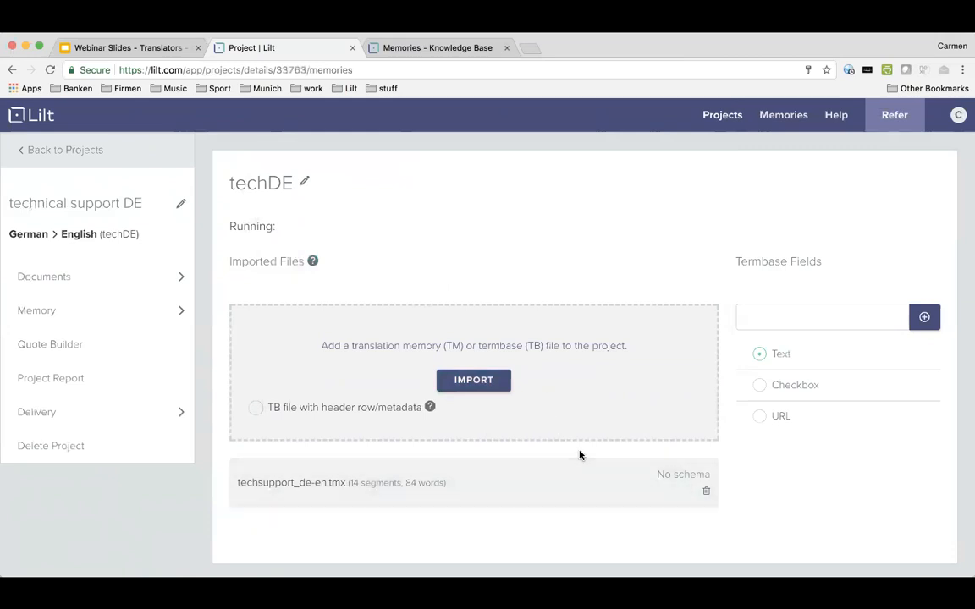
pyautogui.scroll(-1, 535, 496)
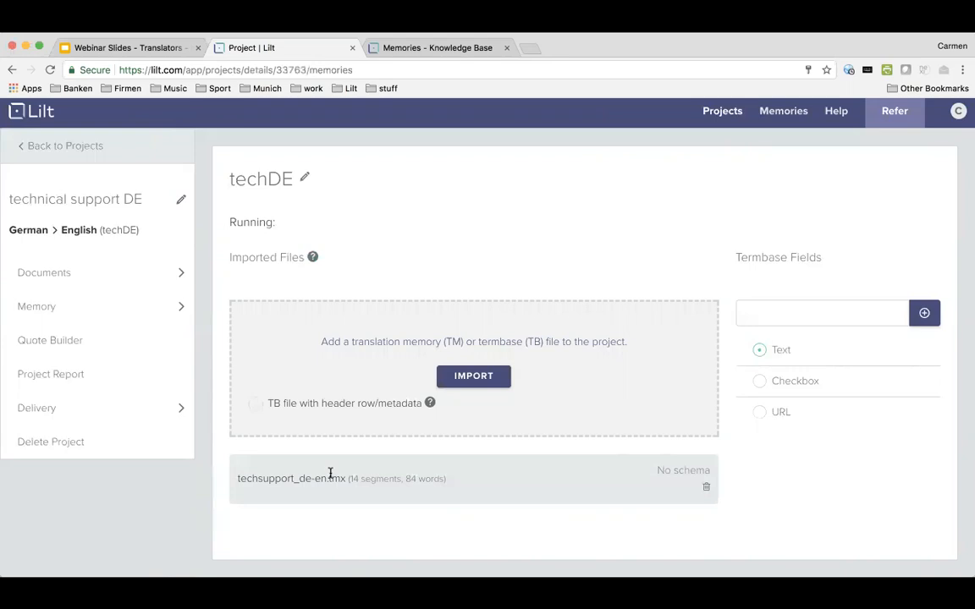
pyautogui.click(410, 47)
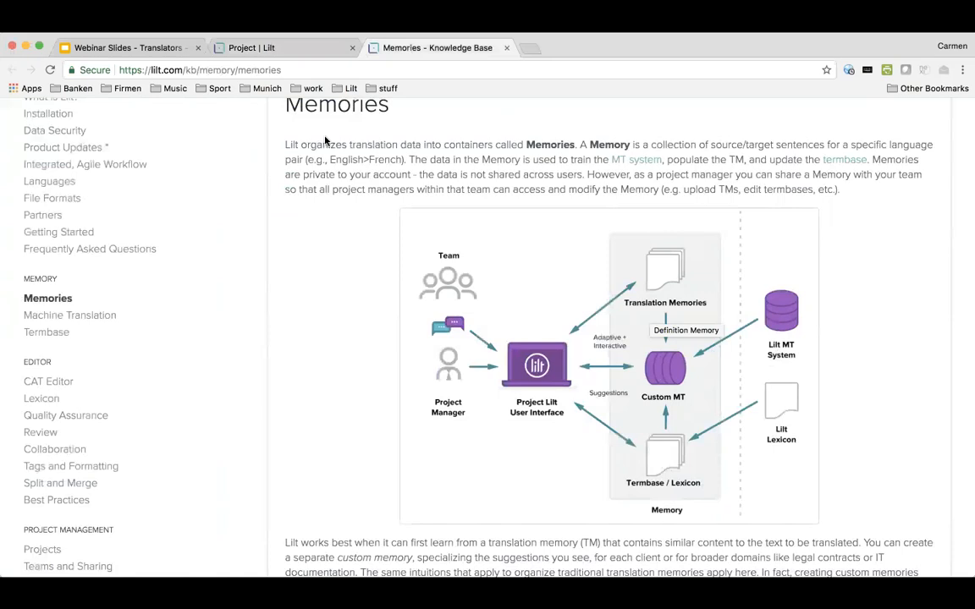
pyautogui.click(253, 43)
# Step: Upload techsupport.docx to the project's document list
pyautogui.moveTo(64, 282)
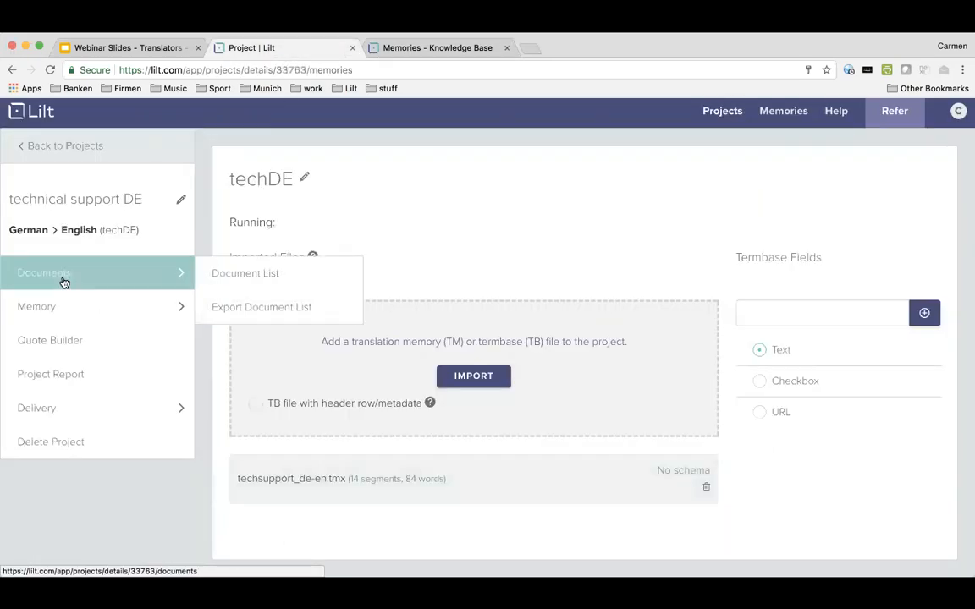
pyautogui.click(68, 276)
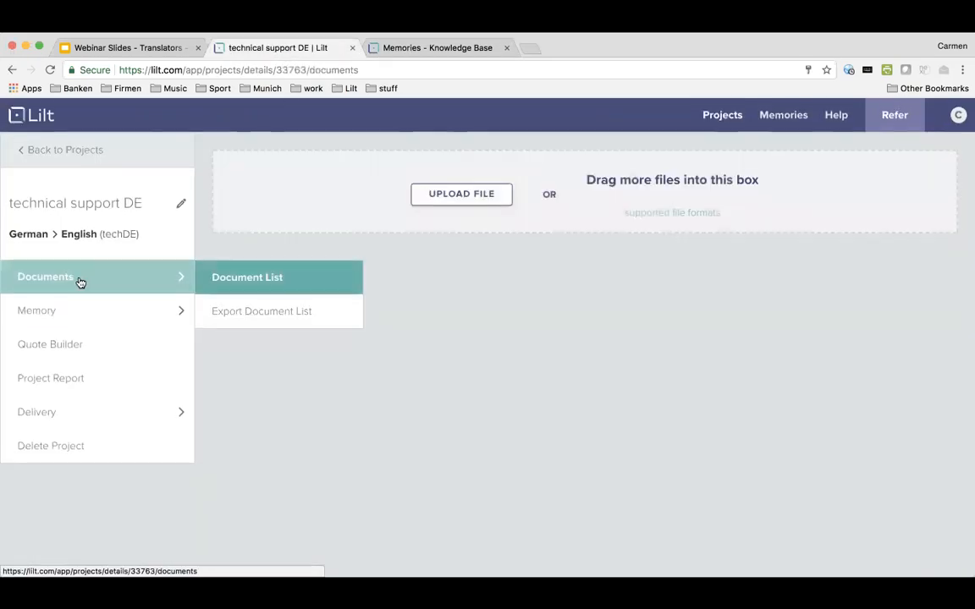
pyautogui.moveTo(169, 308)
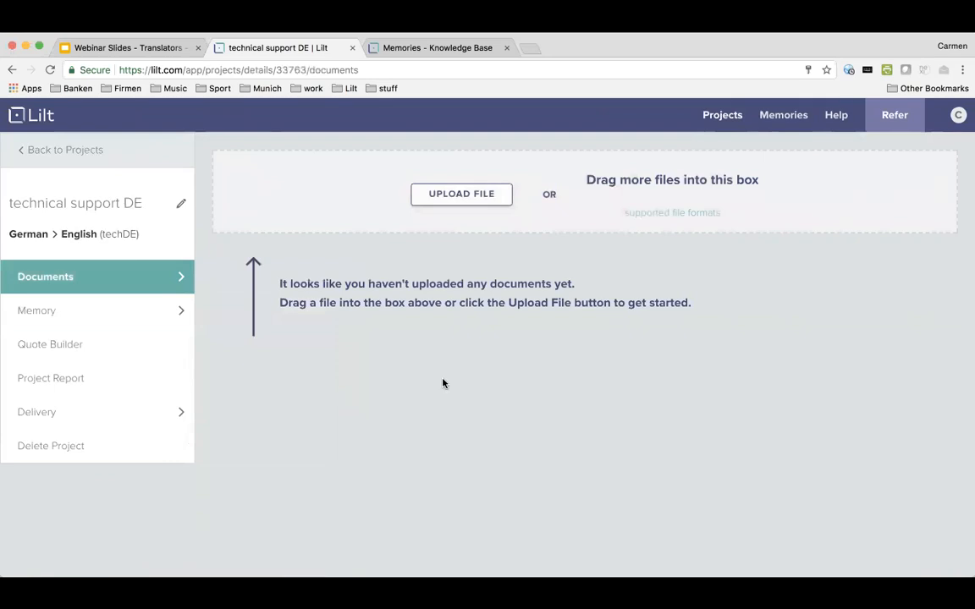
pyautogui.click(471, 196)
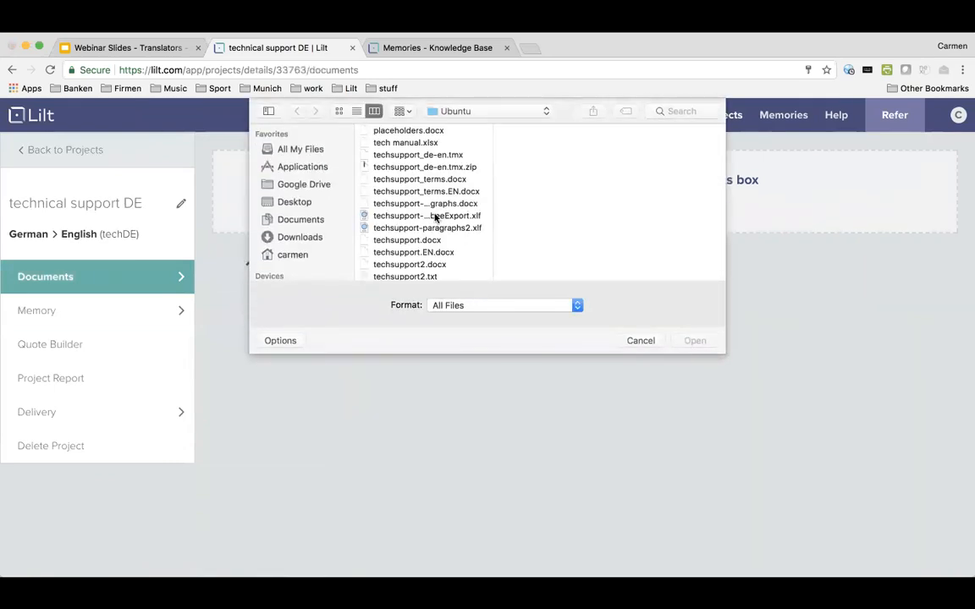
pyautogui.click(415, 240)
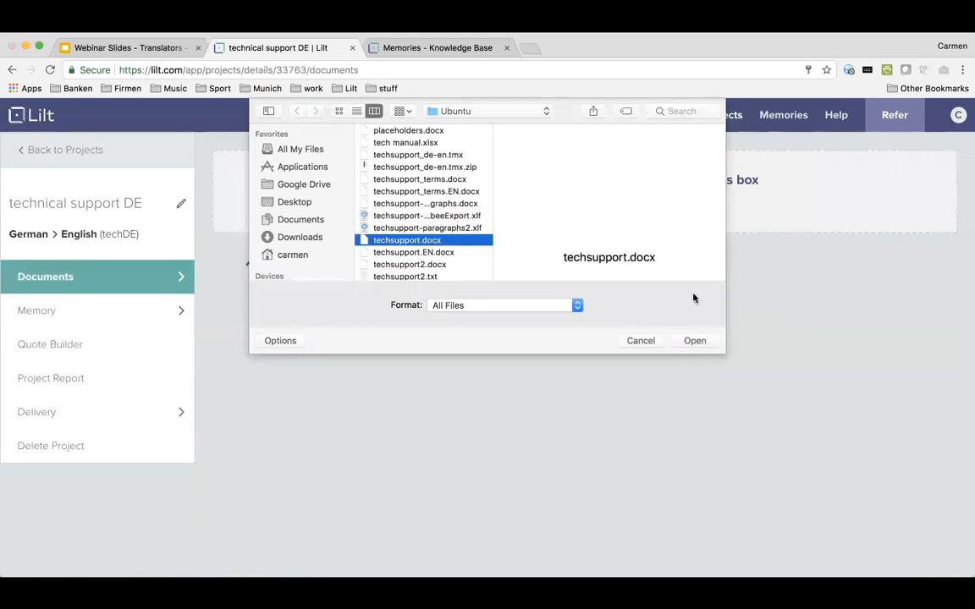
pyautogui.click(695, 341)
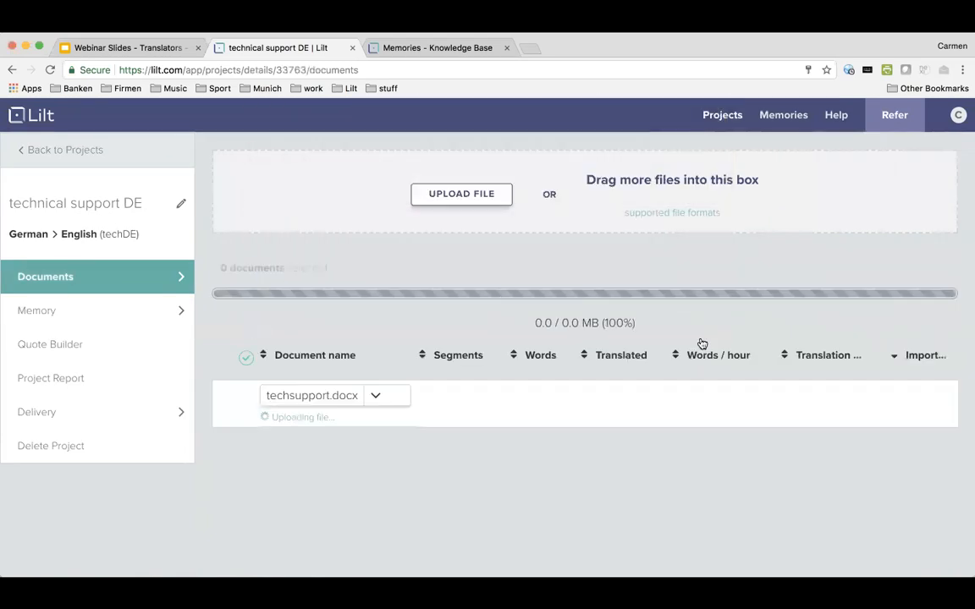
# Step: Review the supported document formats in the knowledge base, from desktop publishing through bilingual formats, and close the article
pyautogui.click(704, 215)
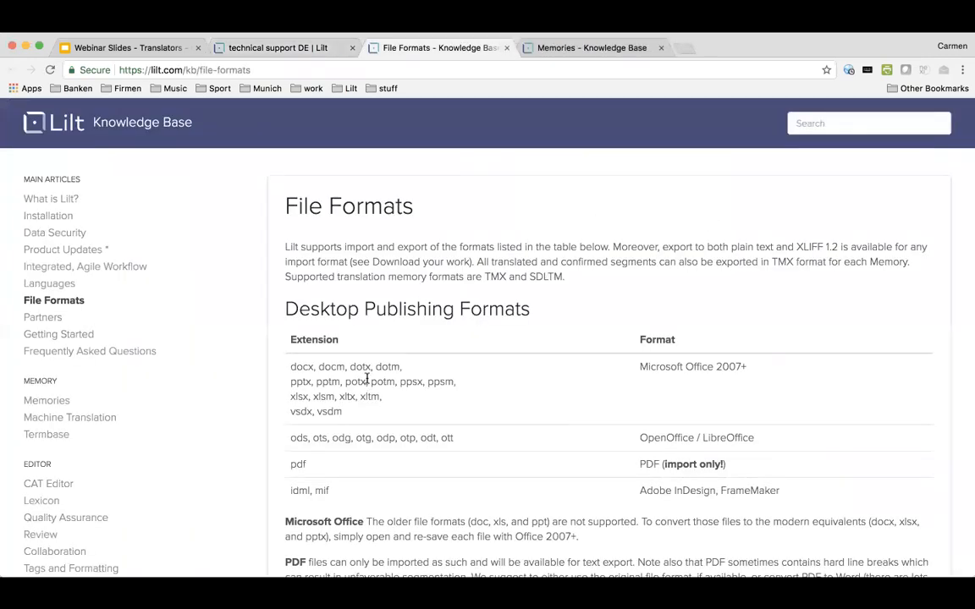
pyautogui.scroll(-3, 339, 339)
pyautogui.scroll(-1, 408, 340)
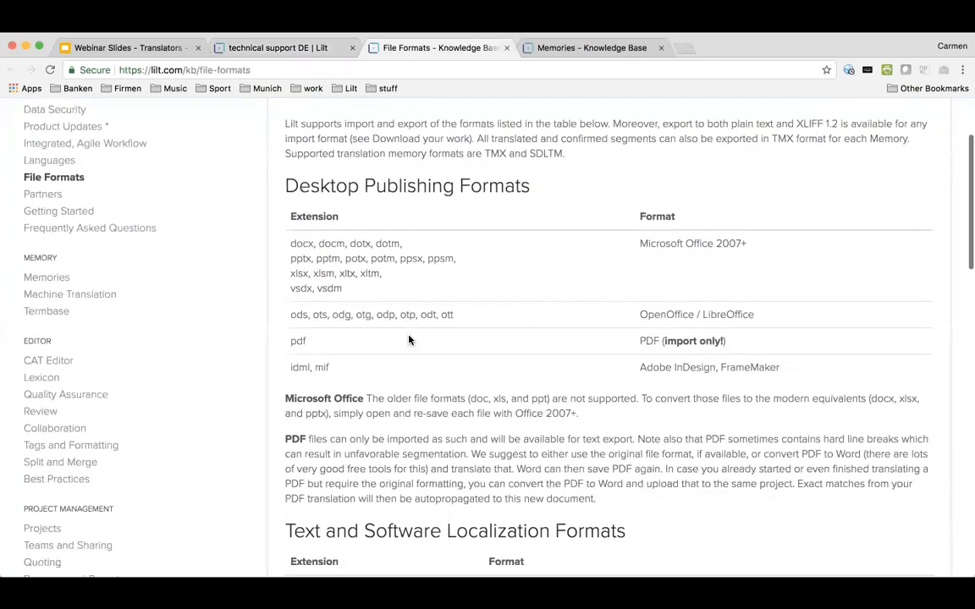
pyautogui.scroll(-2, 459, 257)
pyautogui.scroll(-1, 459, 258)
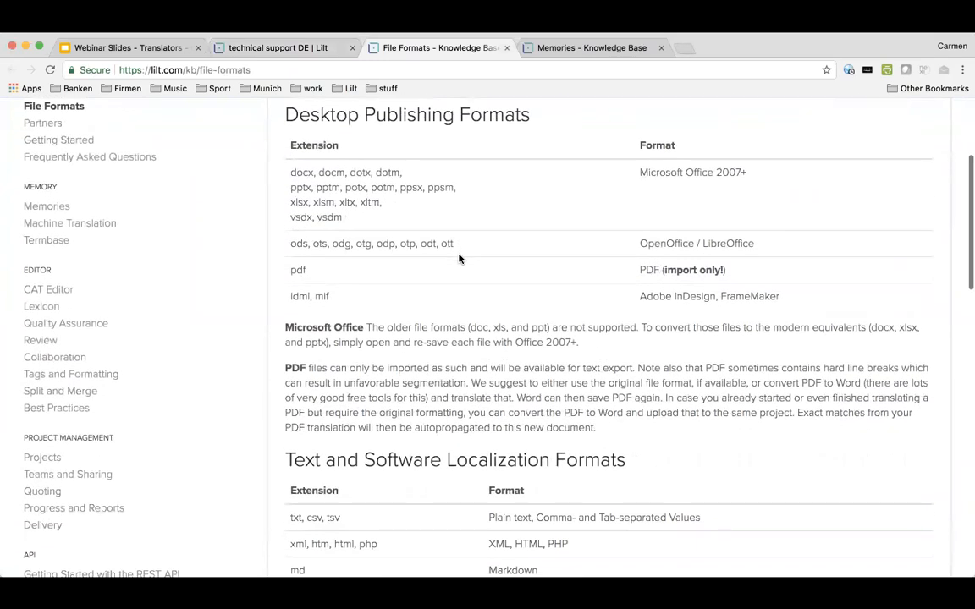
pyautogui.scroll(-1, 520, 221)
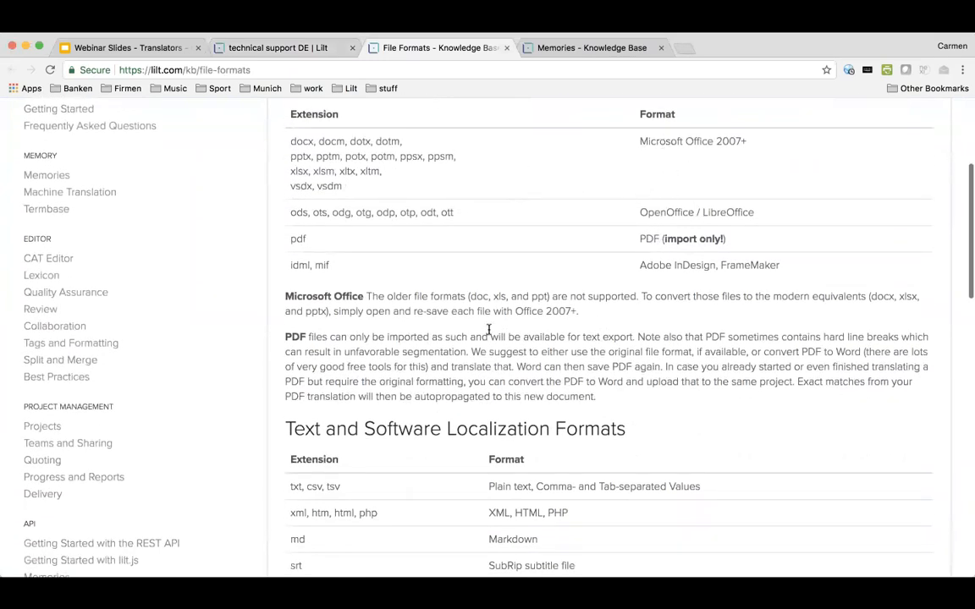
pyautogui.scroll(-5, 488, 329)
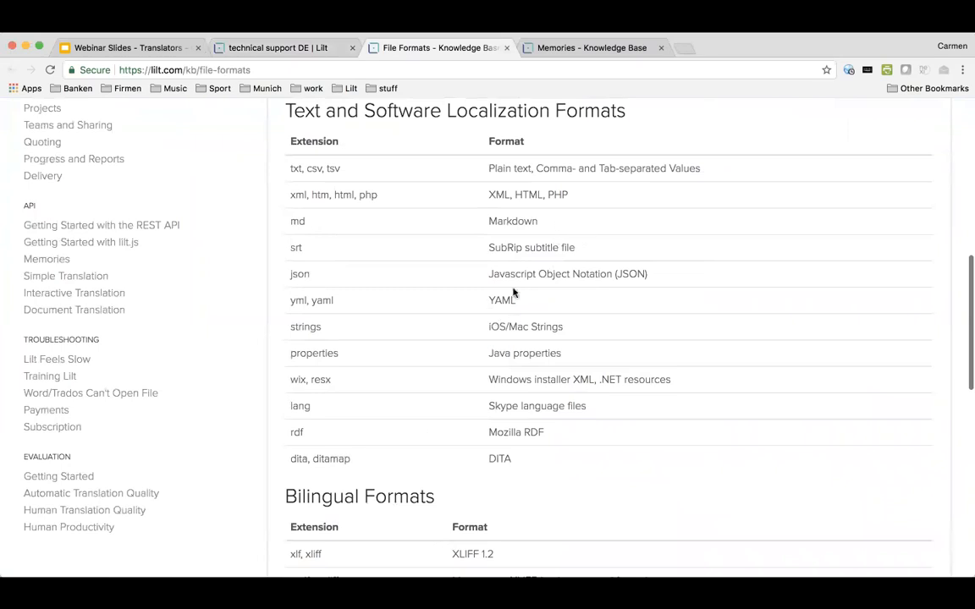
pyautogui.scroll(-1, 493, 298)
pyautogui.scroll(-4, 492, 299)
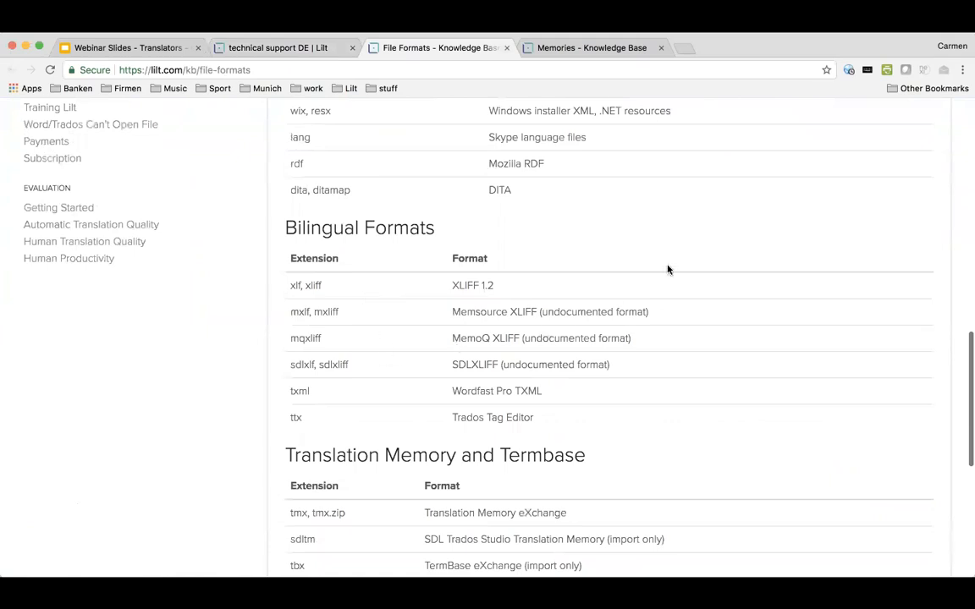
pyautogui.scroll(8, 666, 269)
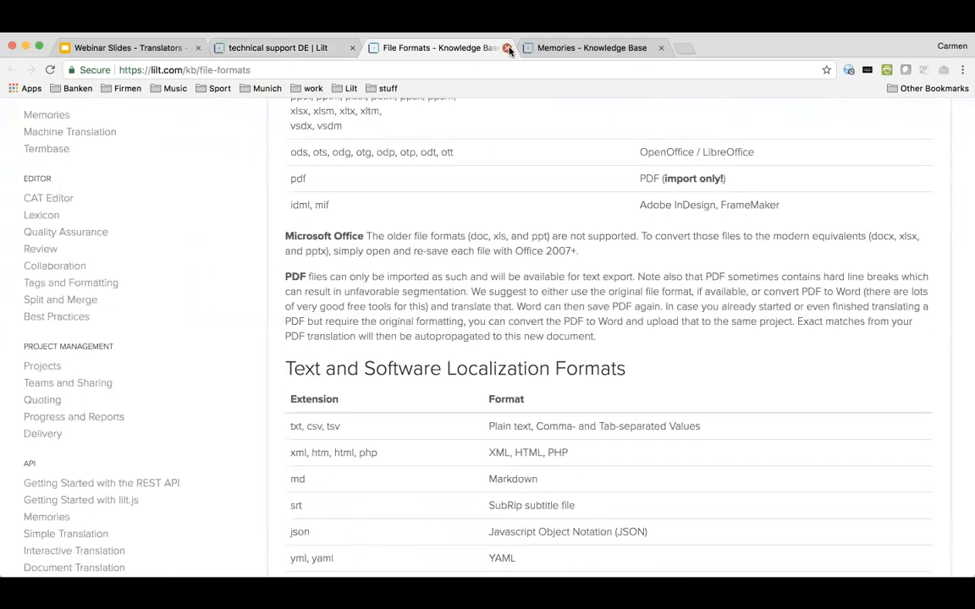
pyautogui.click(508, 48)
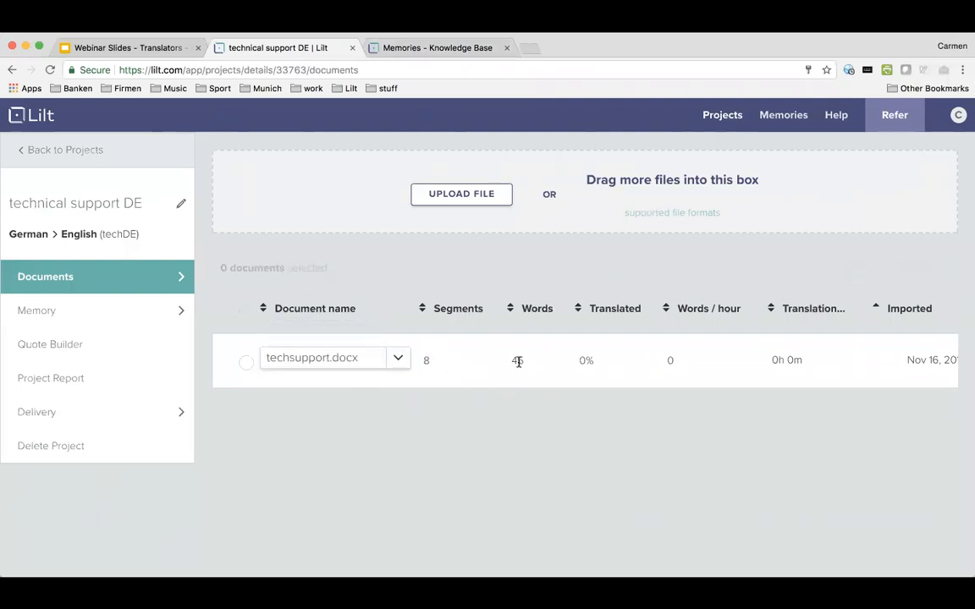
# Step: Examine the segment, word and translation progress columns for techsupport.docx in the document list
pyautogui.hscroll(2, 625, 361)
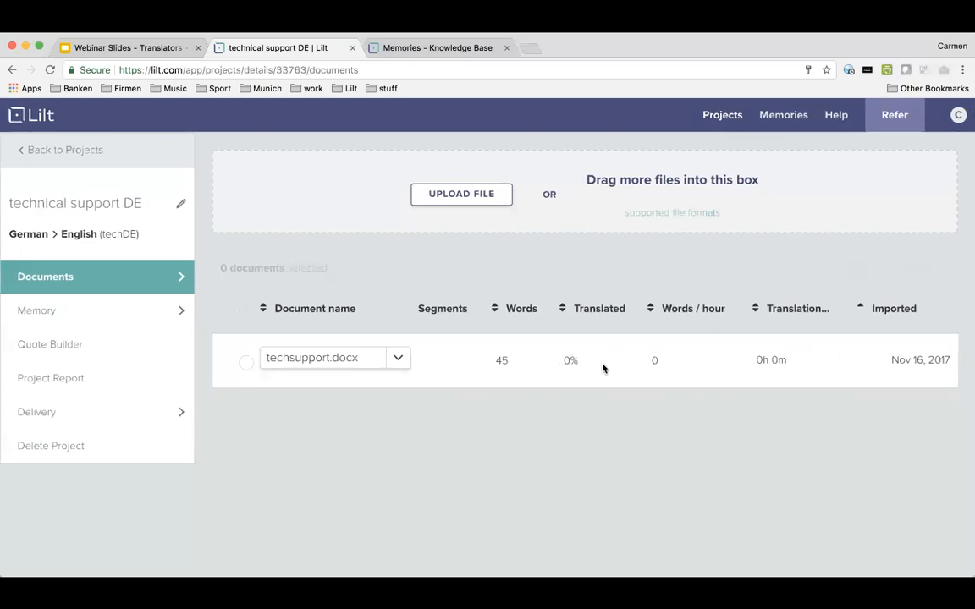
pyautogui.hscroll(-2, 605, 369)
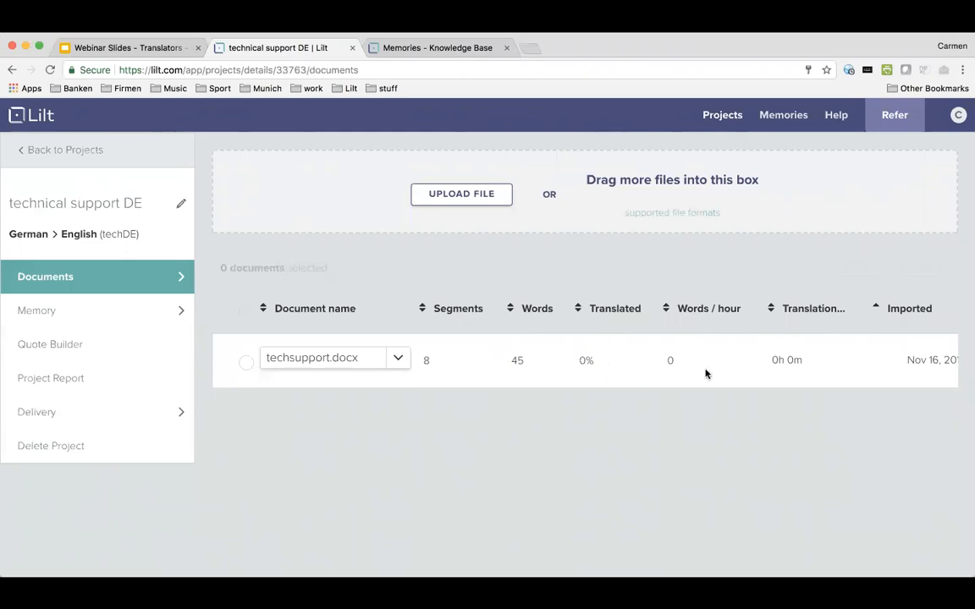
pyautogui.hscroll(2, 795, 361)
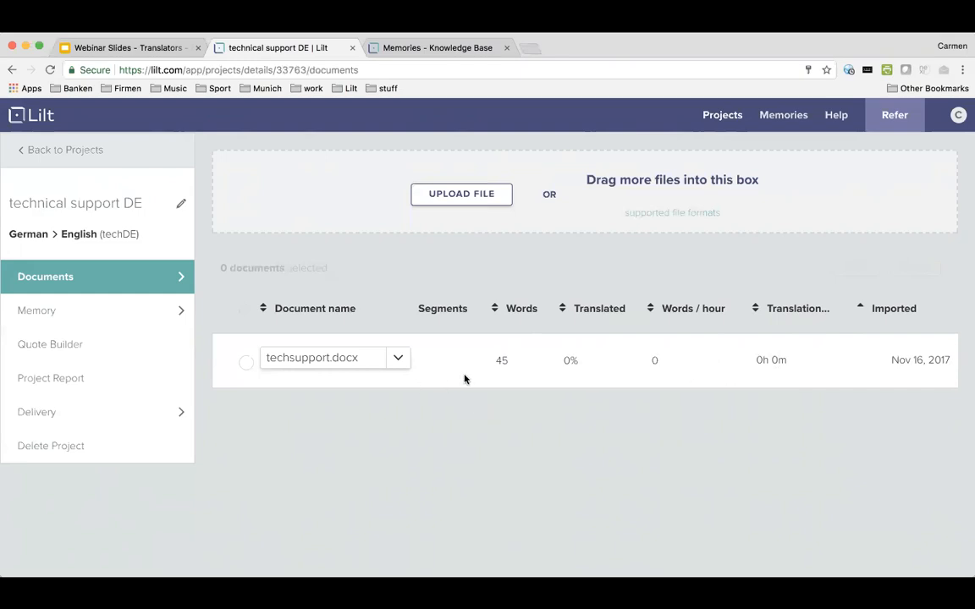
# Step: Generate a quote for the project and review its TM bands, discounts and per-word pricing
pyautogui.click(82, 351)
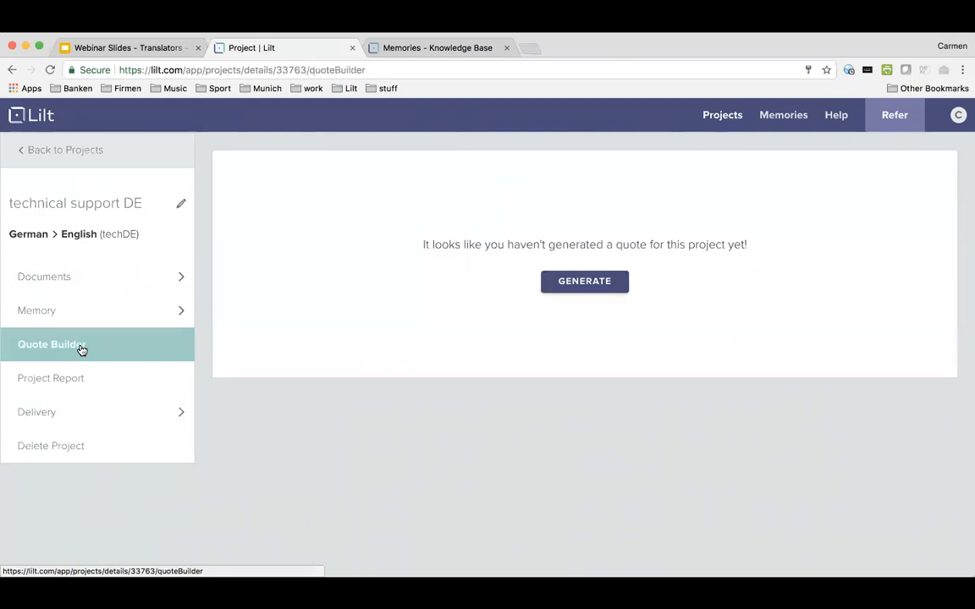
pyautogui.click(593, 291)
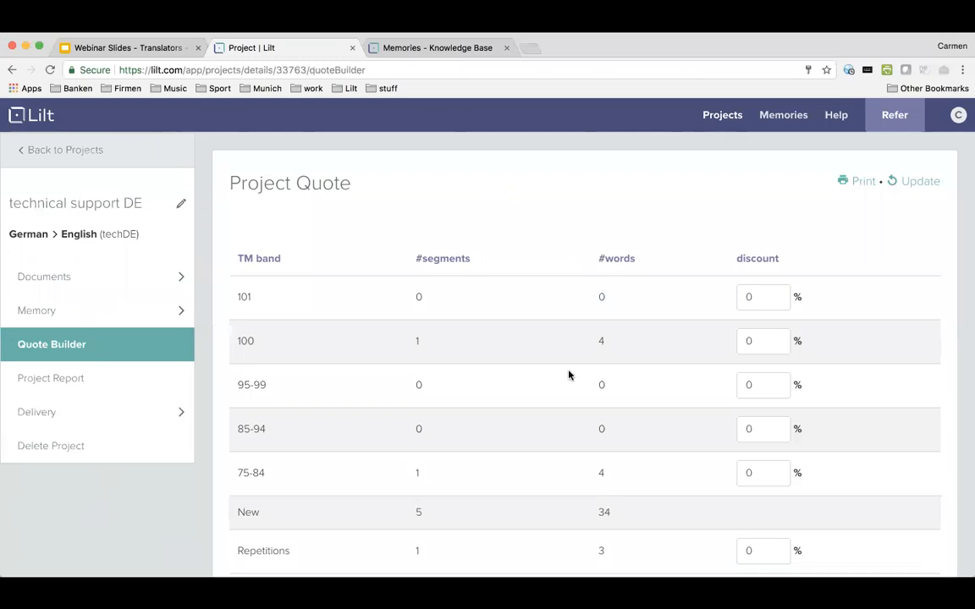
pyautogui.scroll(-3, 568, 372)
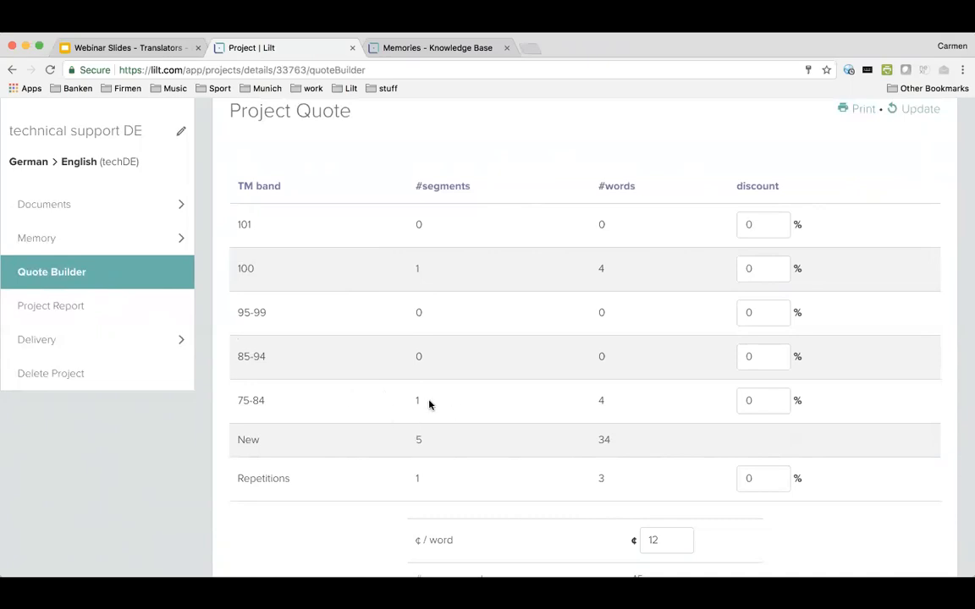
pyautogui.scroll(-3, 489, 392)
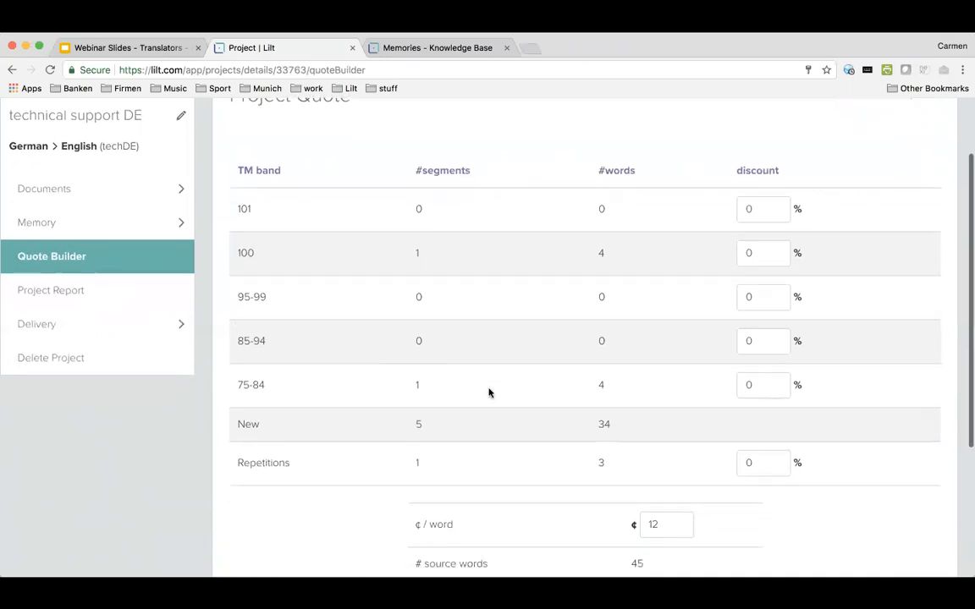
pyautogui.scroll(-1, 489, 391)
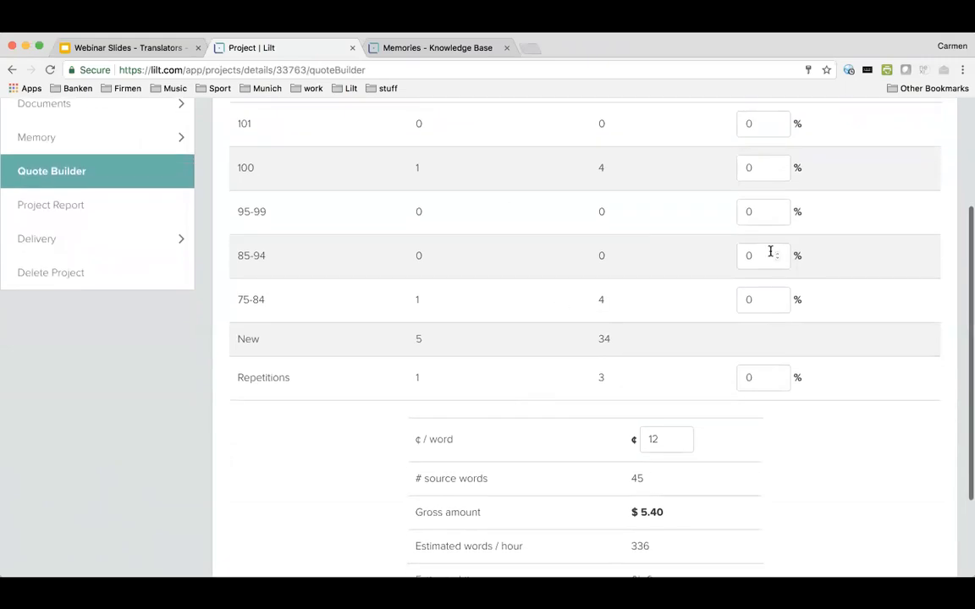
# Step: Look through the rest of the project quote and return to the project's document list
pyautogui.scroll(-3, 849, 256)
pyautogui.scroll(7, 850, 257)
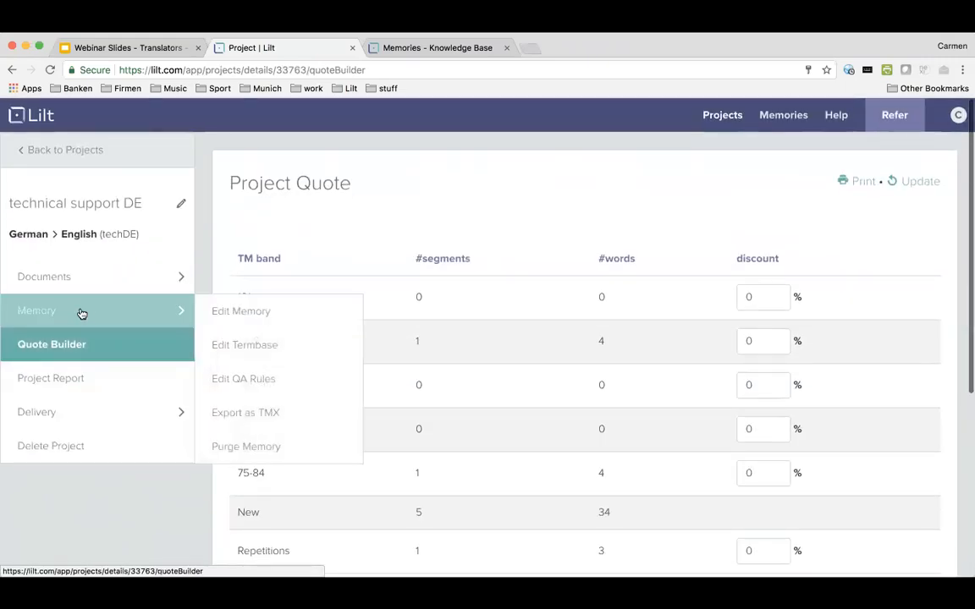
pyautogui.moveTo(77, 279)
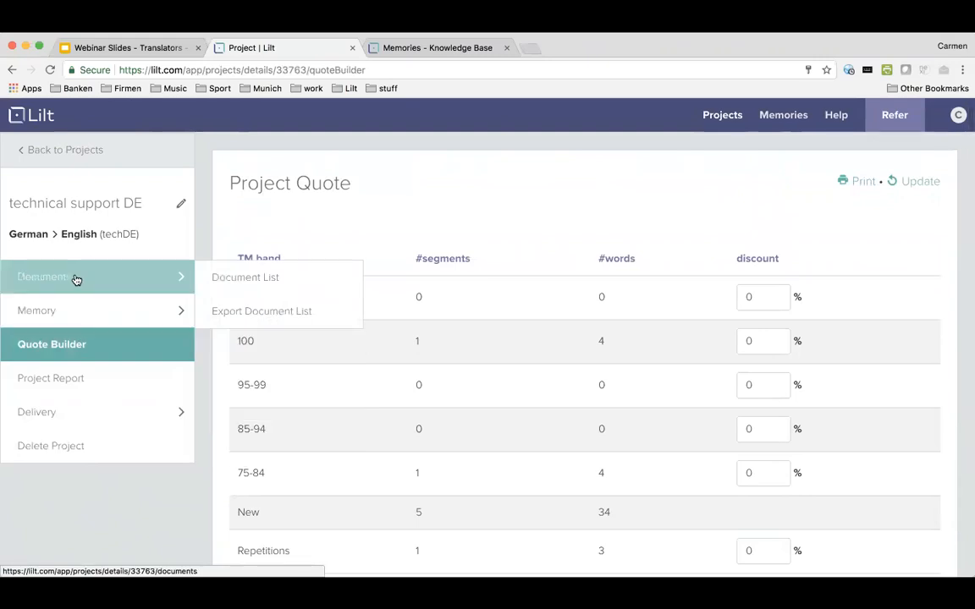
pyautogui.click(77, 279)
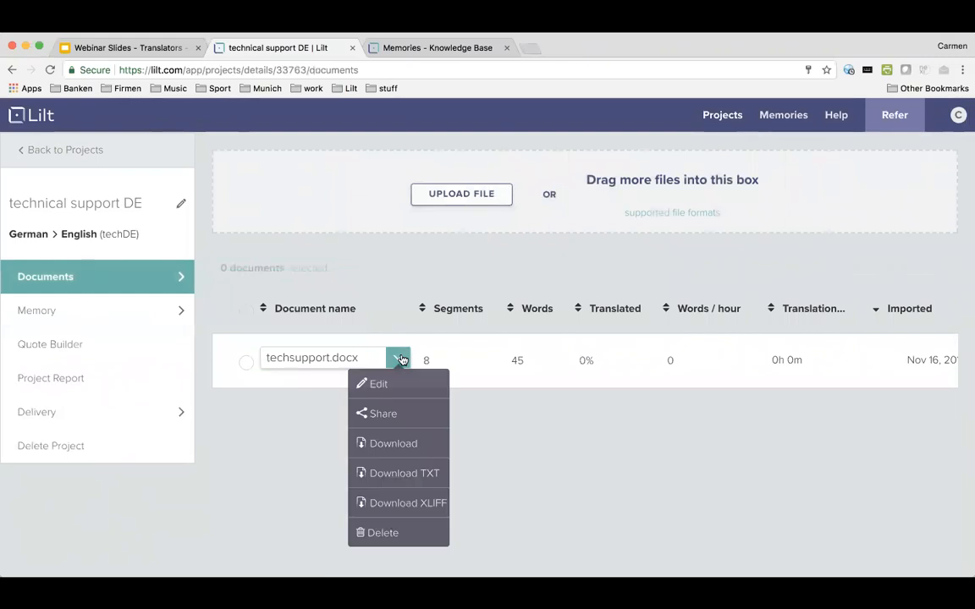
# Step: Examine the sharing options for techsupport.docx, including translator assignment by email address, and close them without assigning anyone
pyautogui.click(393, 415)
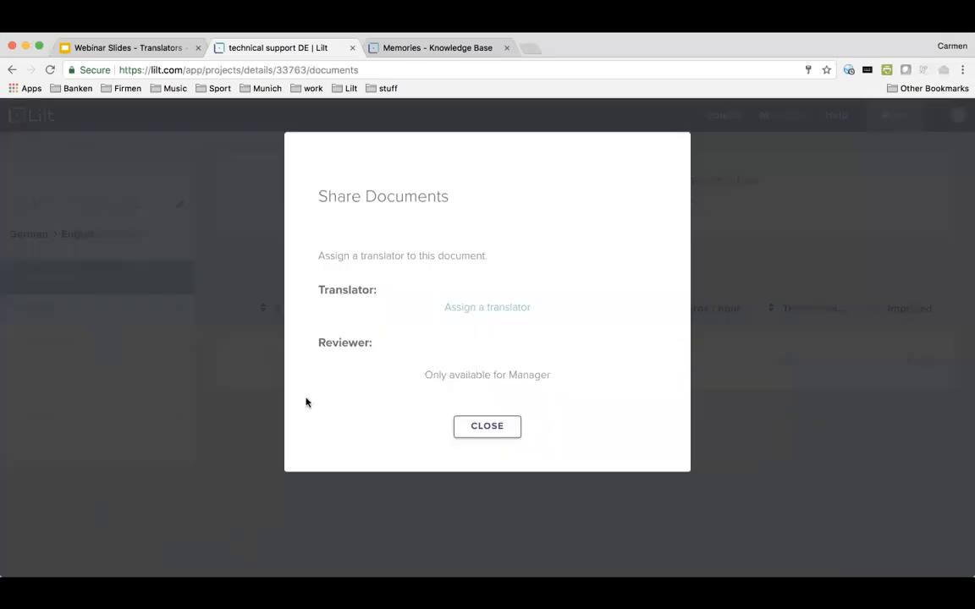
pyautogui.click(468, 432)
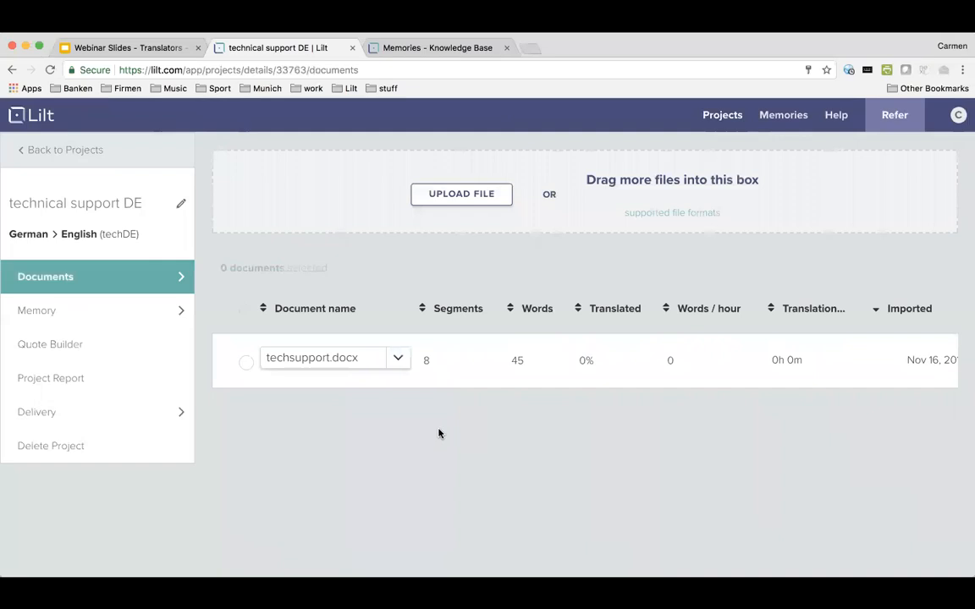
pyautogui.click(403, 360)
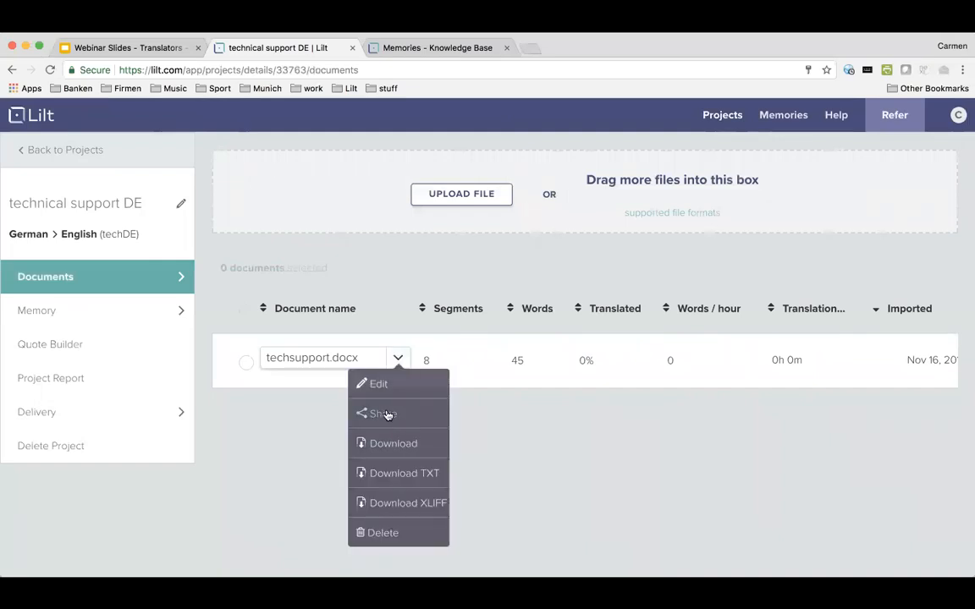
pyautogui.click(385, 413)
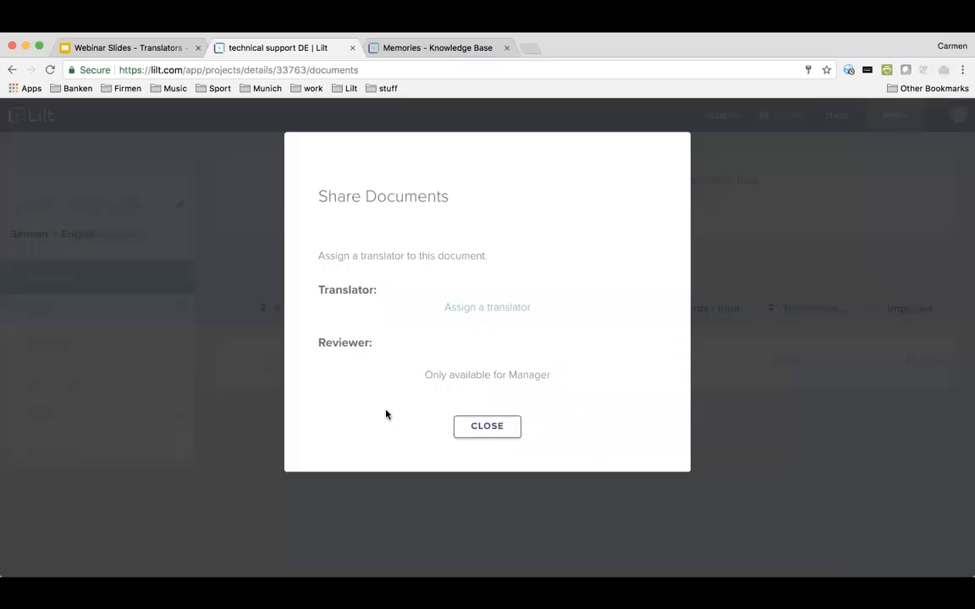
pyautogui.click(495, 310)
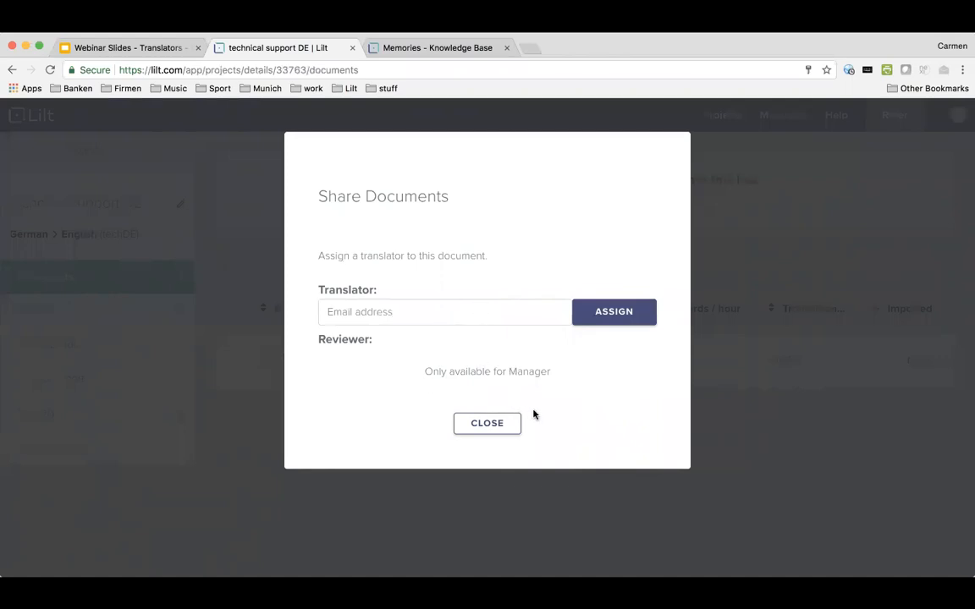
pyautogui.click(511, 423)
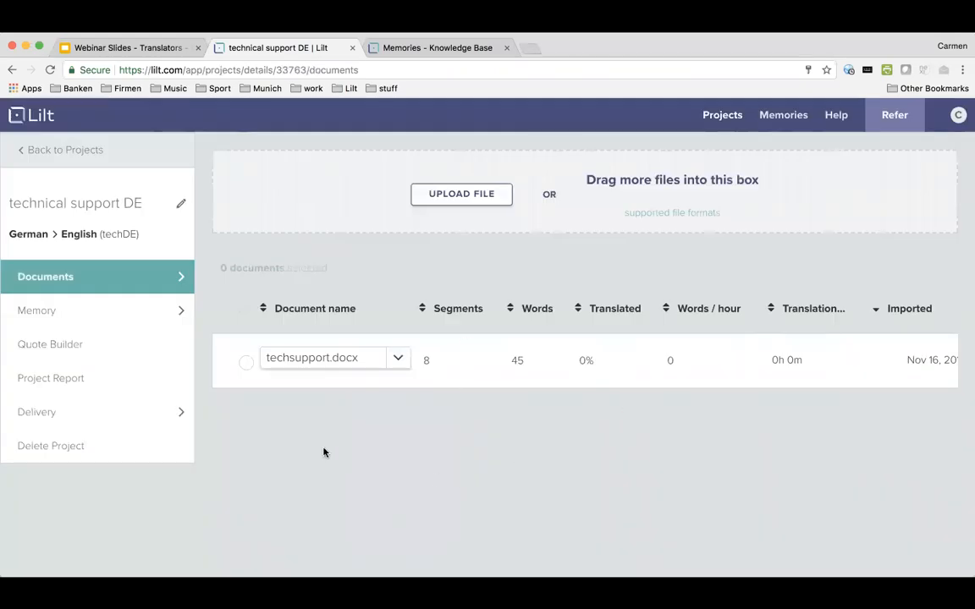
# Step: Open techsupport.docx for translation and confirm segment 1 with the memory match "Enable debugging code"
pyautogui.click(344, 365)
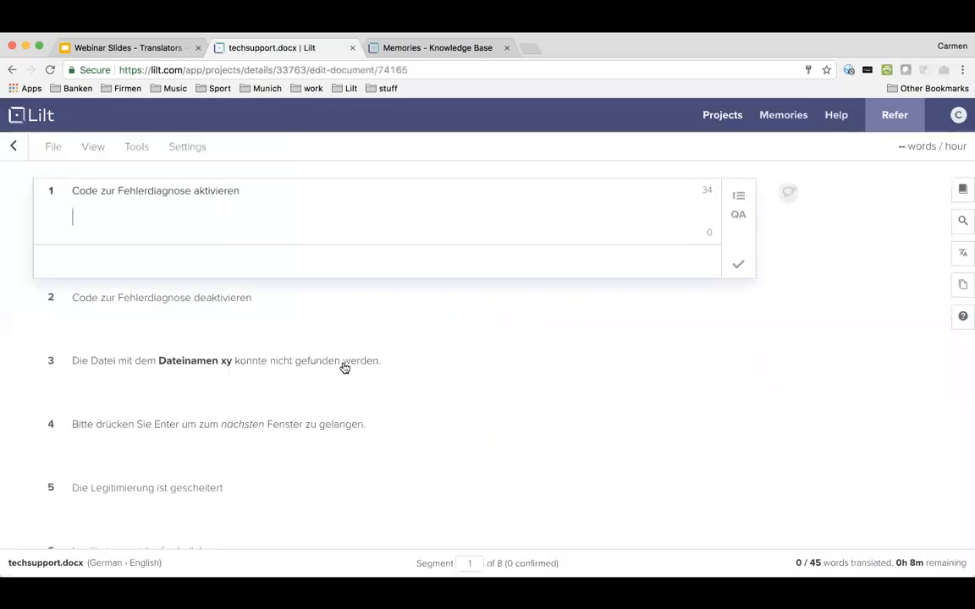
pyautogui.hotkey('ctrl', 'Return')
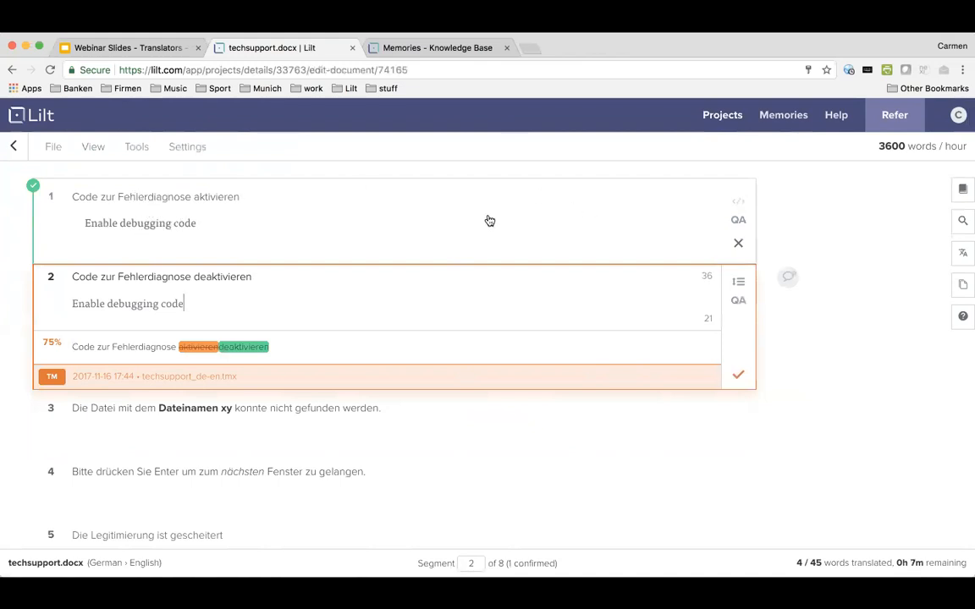
# Step: Try the split view layout with segment 3 active, and restore the stacked segment layout
pyautogui.moveTo(94, 155)
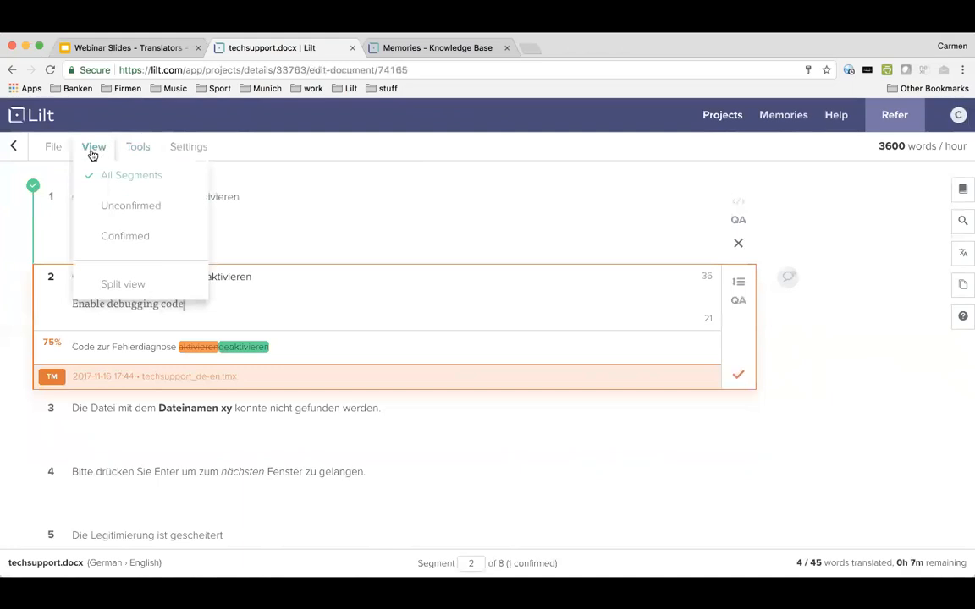
pyautogui.moveTo(187, 146)
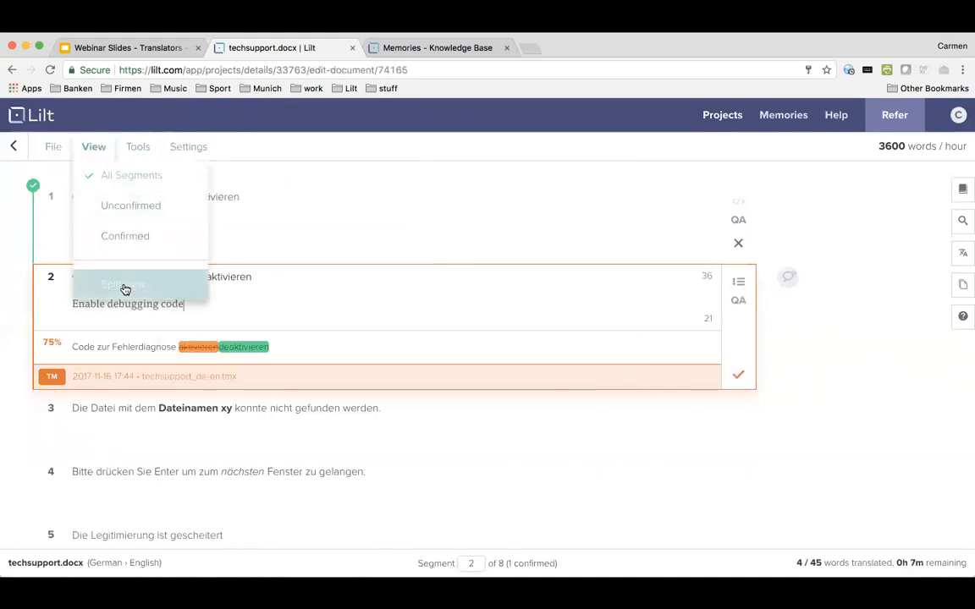
pyautogui.click(125, 290)
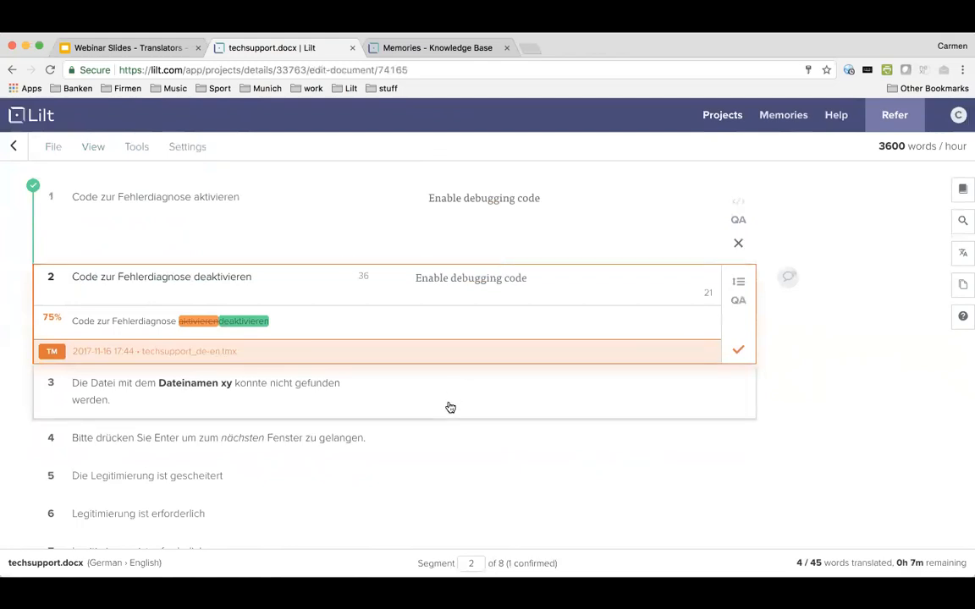
pyautogui.click(451, 408)
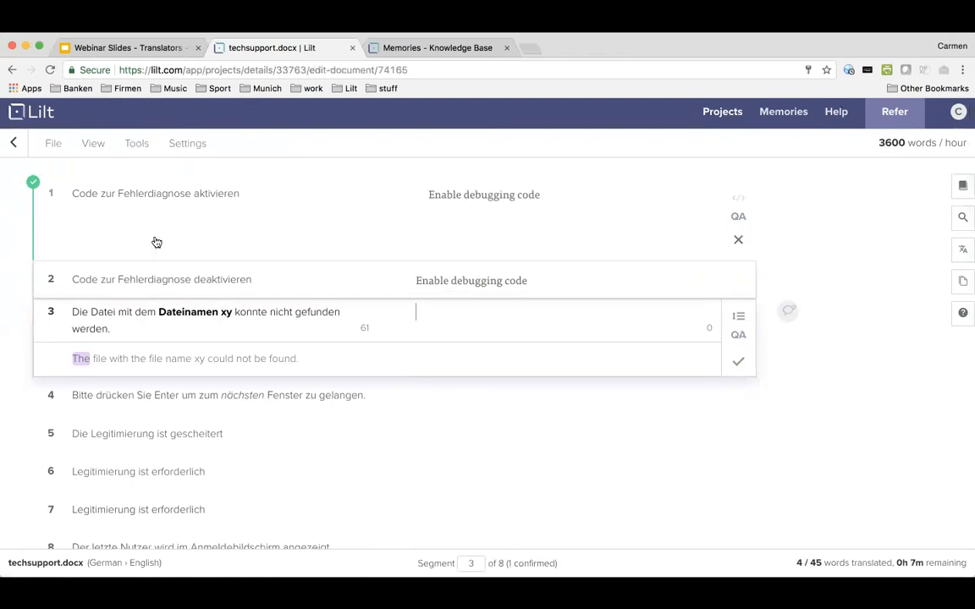
pyautogui.click(97, 144)
pyautogui.click(119, 281)
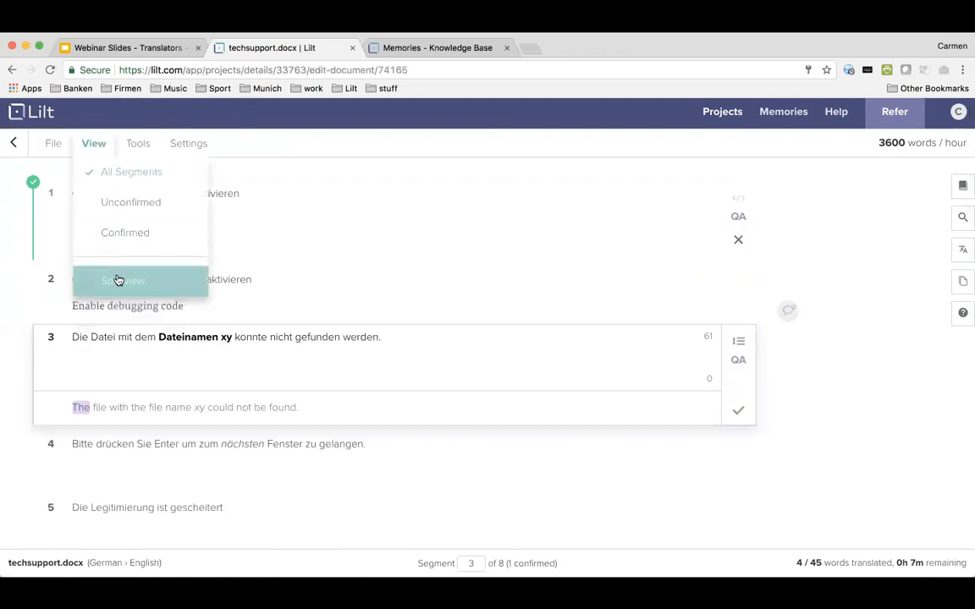
# Step: Reopen segment 1 from segment 2 and confirm its translation "Enable debugging code" again
pyautogui.click(203, 305)
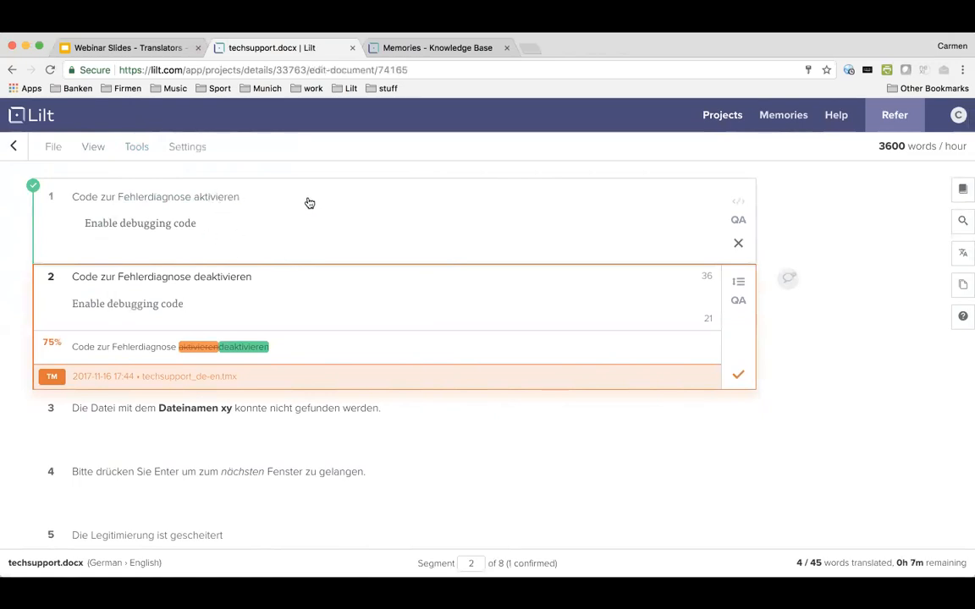
pyautogui.click(238, 239)
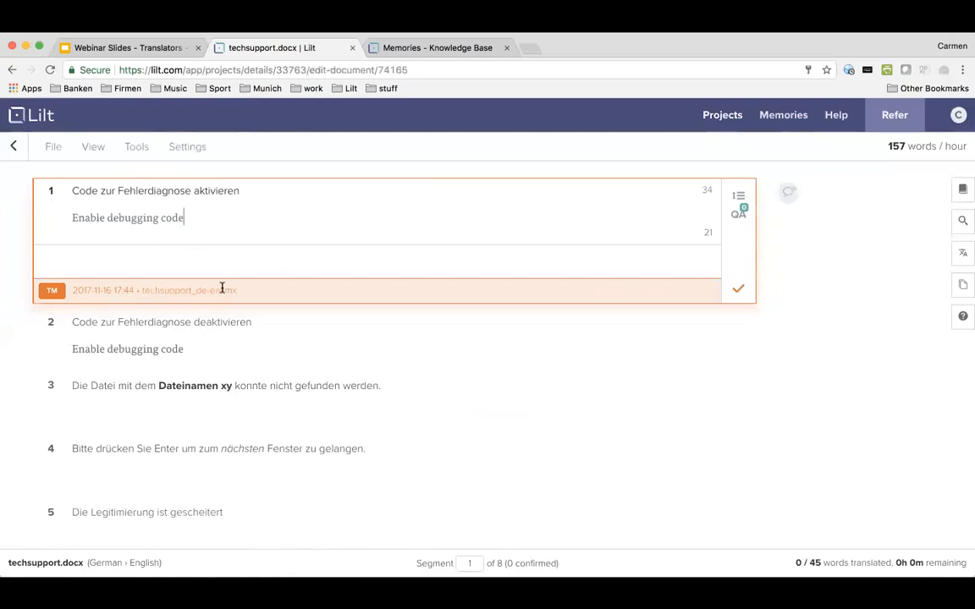
pyautogui.click(739, 290)
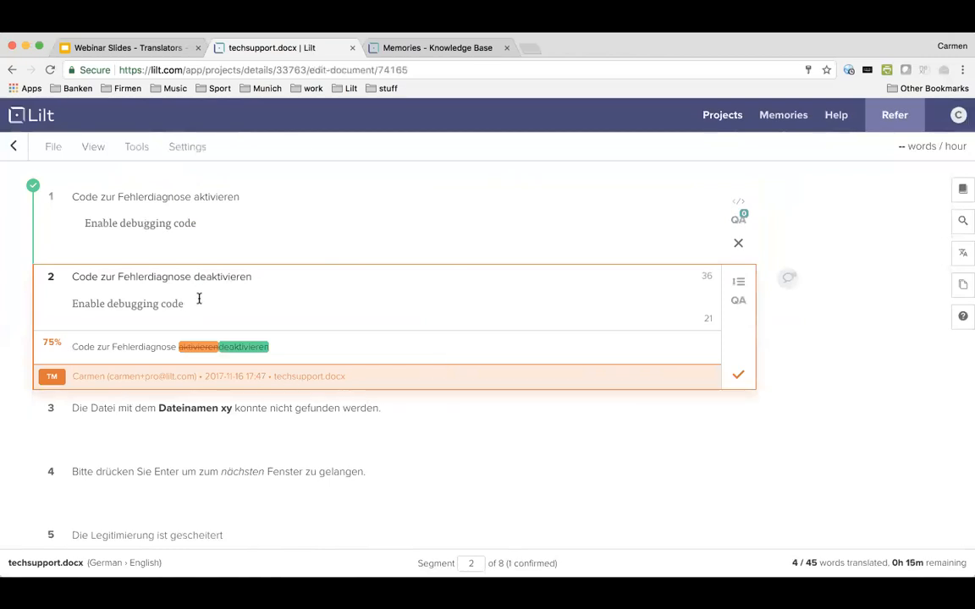
# Step: Check the fuzzy match difference in segment 2, change its translation to "Disable debugging code" and confirm it
pyautogui.doubleClick(49, 340)
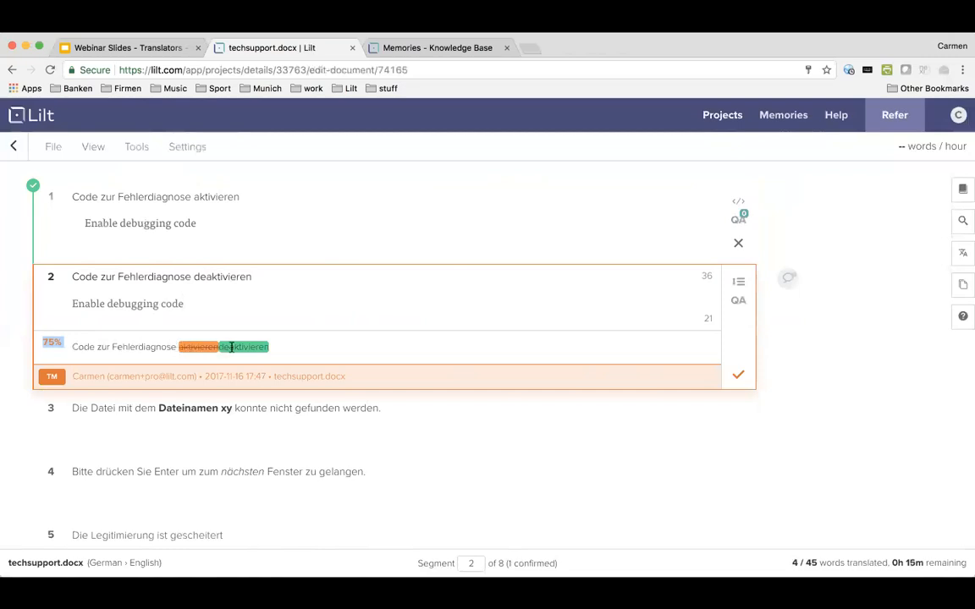
pyautogui.doubleClick(87, 303)
pyautogui.write('Disable')
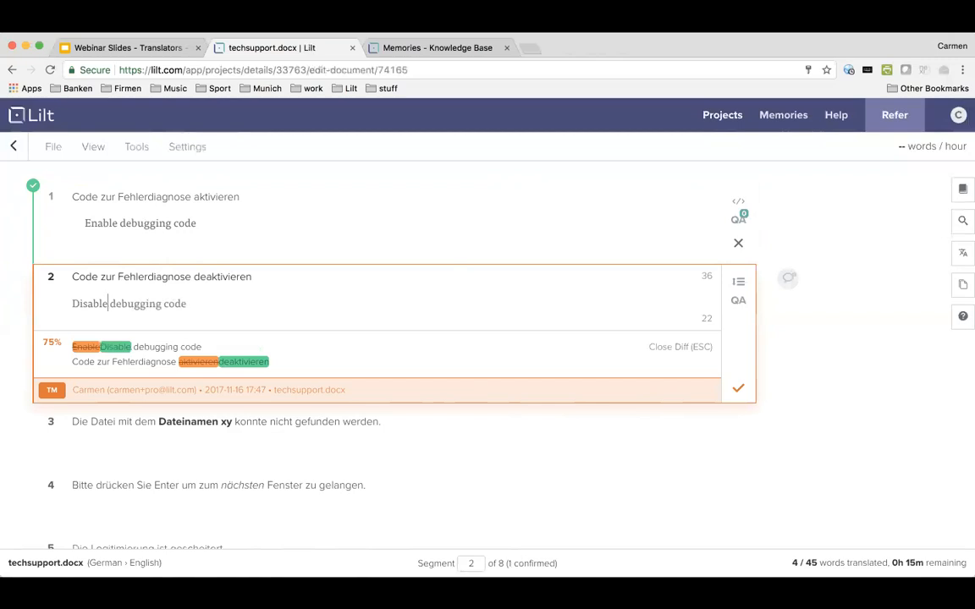
pyautogui.press('Return')
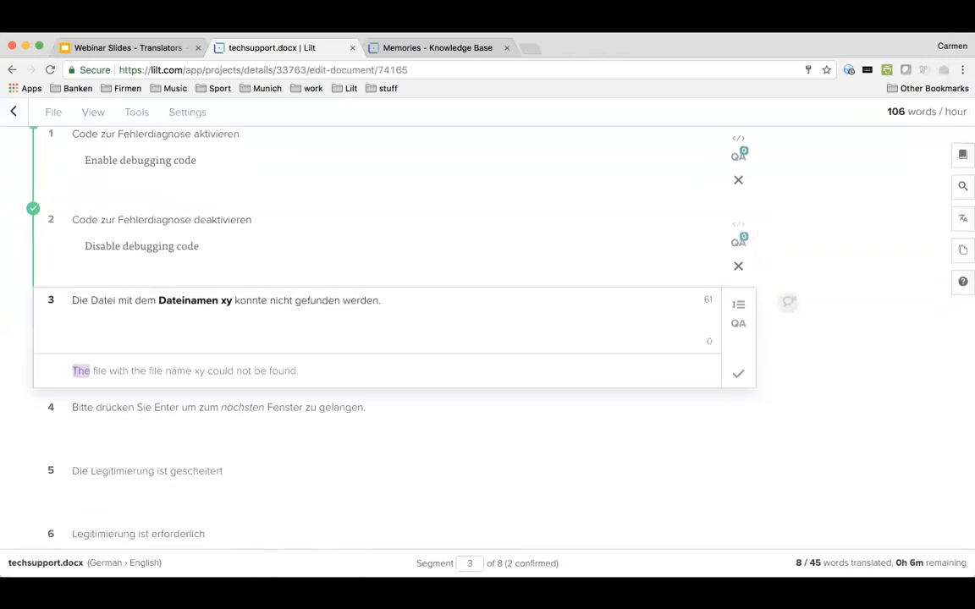
pyautogui.click(282, 261)
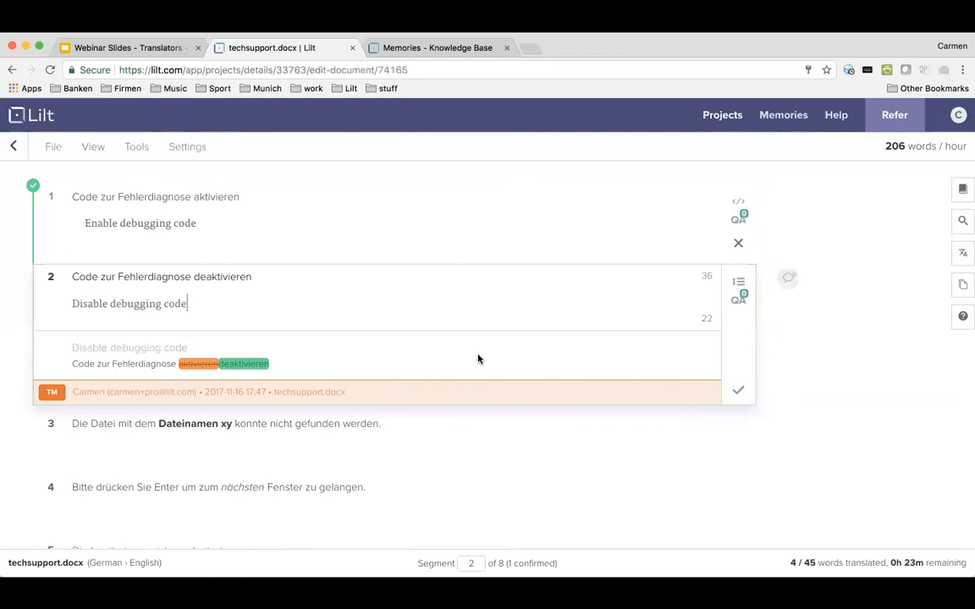
pyautogui.hotkey('ctrl', 'Return')
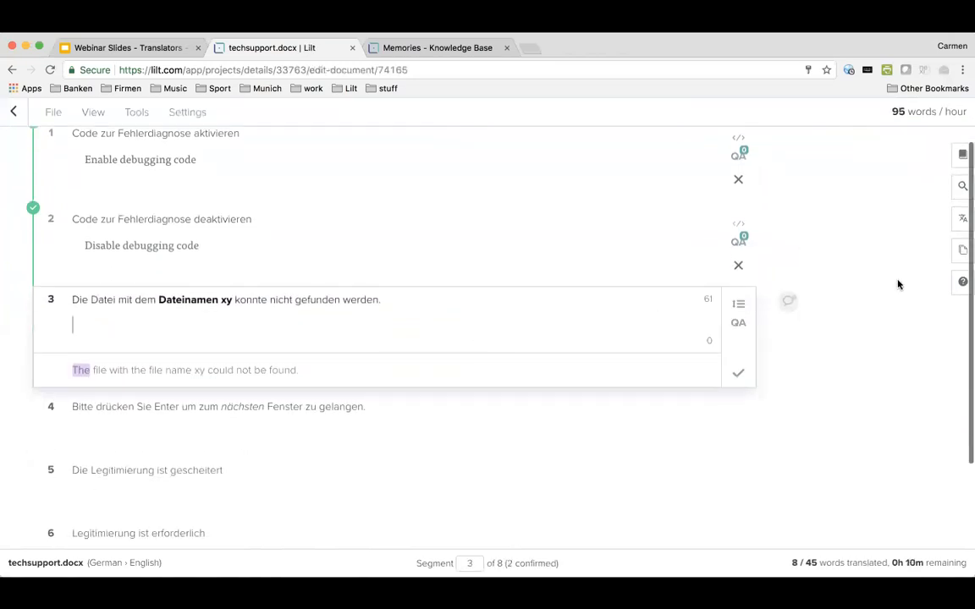
# Step: Review the hotkey cheatsheet, including the segment confirmation shortcut, and return to segment 3's translation
pyautogui.click(961, 282)
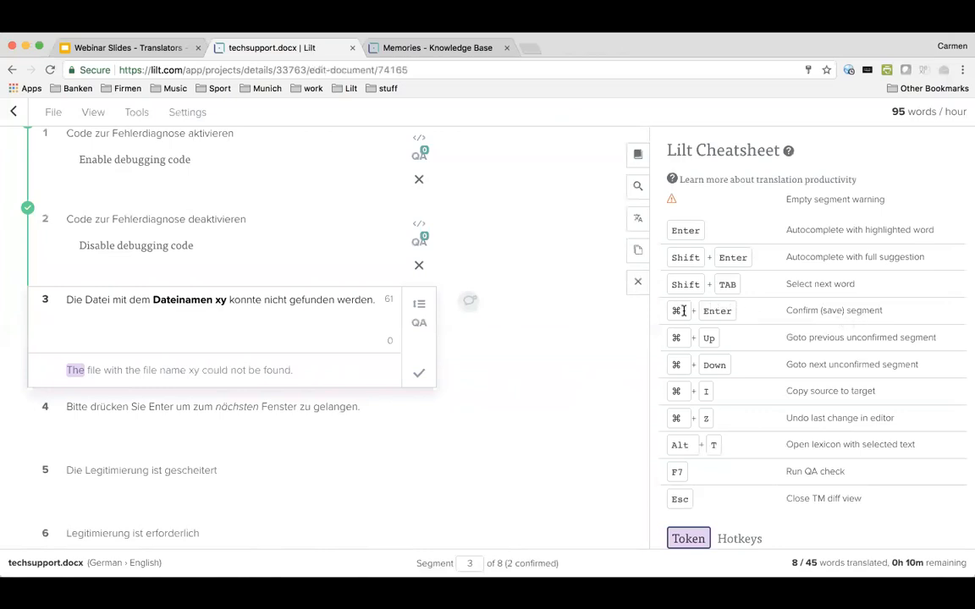
pyautogui.click(636, 282)
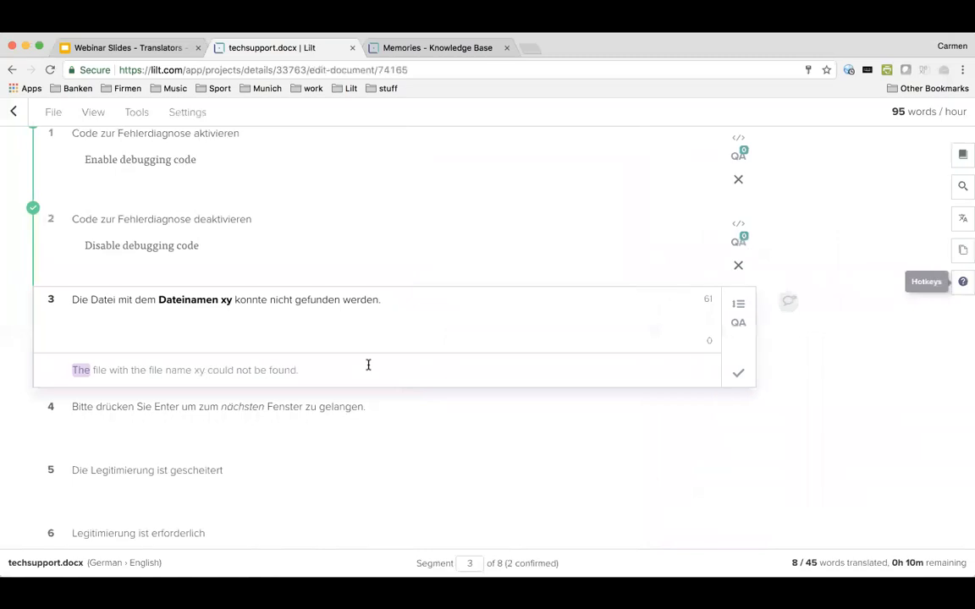
pyautogui.click(122, 326)
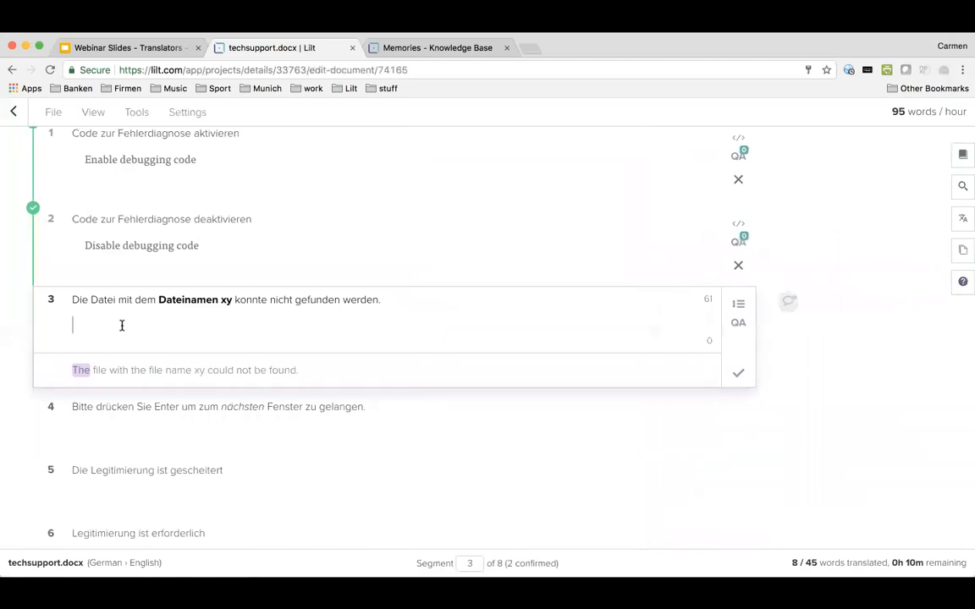
# Step: Insert the suggested words "The file with" one at a time into segment 3's translation
pyautogui.scroll(1, 218, 244)
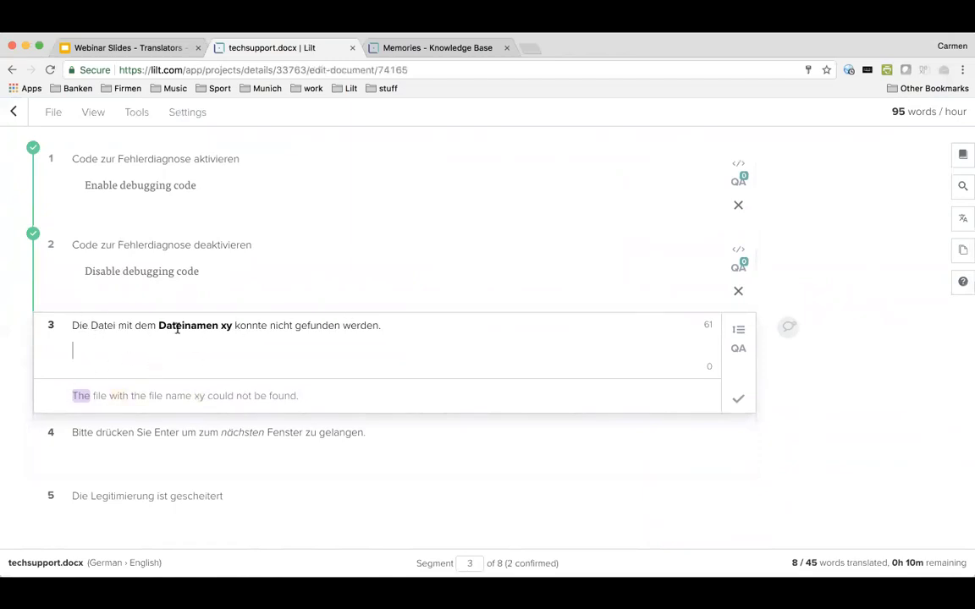
pyautogui.click(198, 345)
pyautogui.click(81, 397)
pyautogui.click(106, 398)
pyautogui.click(119, 397)
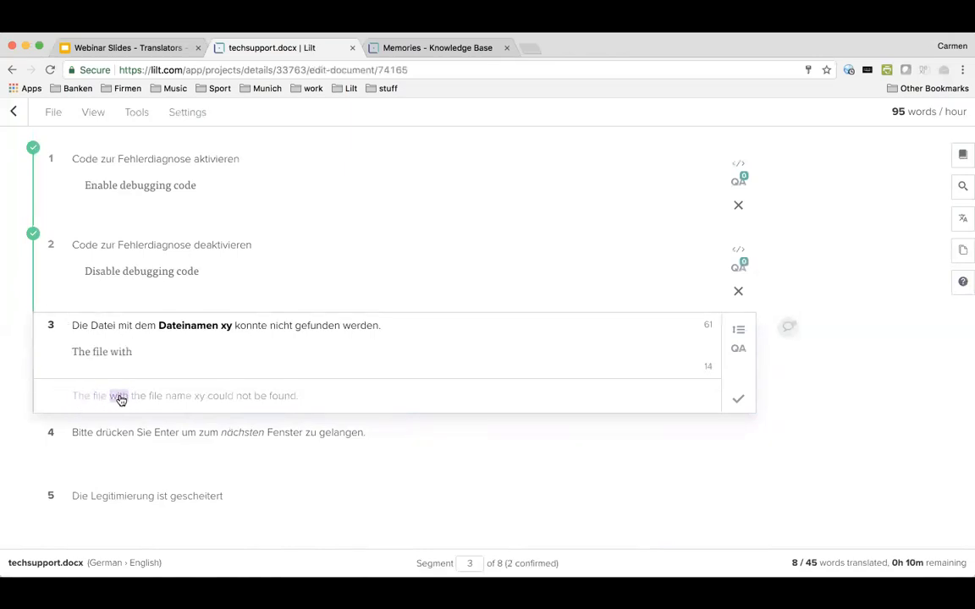
# Step: Delete the inserted words from segment 3's translation
pyautogui.press('BackSpace')
pyautogui.press('BackSpace')
pyautogui.press('BackSpace')
pyautogui.press('BackSpace')
pyautogui.press('BackSpace')
pyautogui.press('BackSpace')
pyautogui.press('BackSpace')
pyautogui.press('BackSpace')
pyautogui.press('BackSpace')
pyautogui.press('BackSpace')
pyautogui.press('BackSpace')
pyautogui.press('BackSpace')
pyautogui.press('BackSpace')
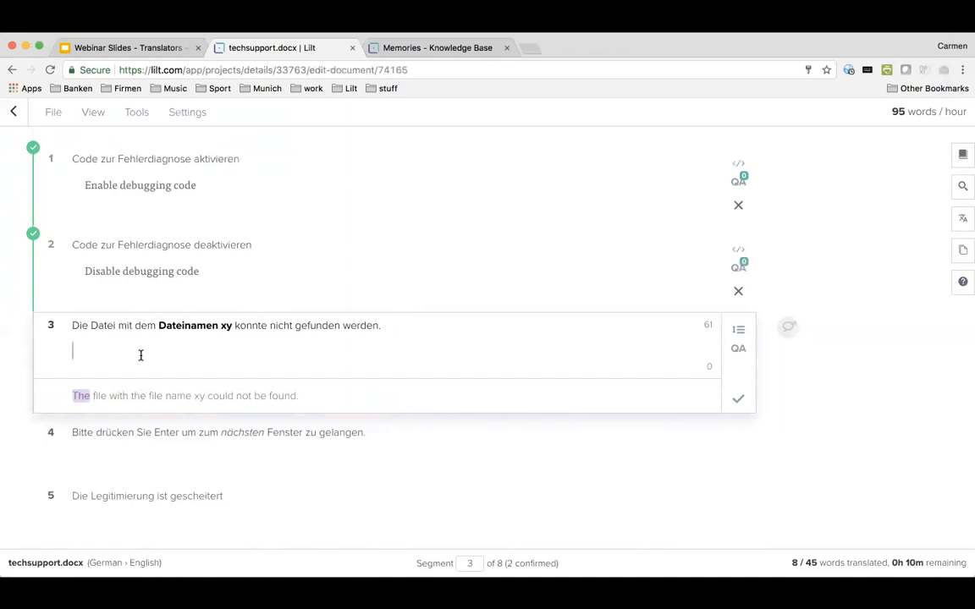
# Step: Enter "The file with the file name xy" in segment 3 with help from the suggestions, and check the autocomplete hotkeys
pyautogui.write('The file with the')
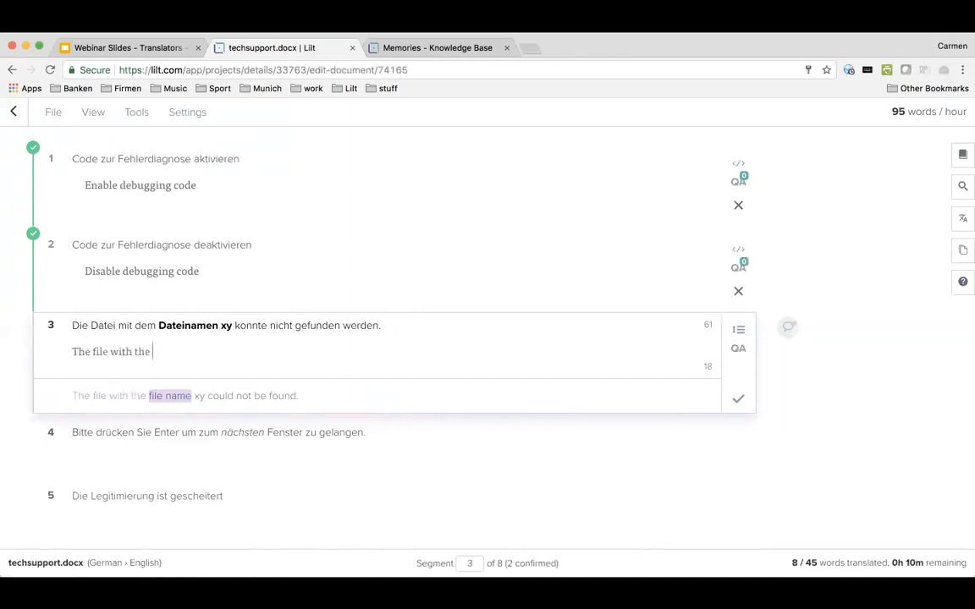
pyautogui.press('Return')
pyautogui.press('Return')
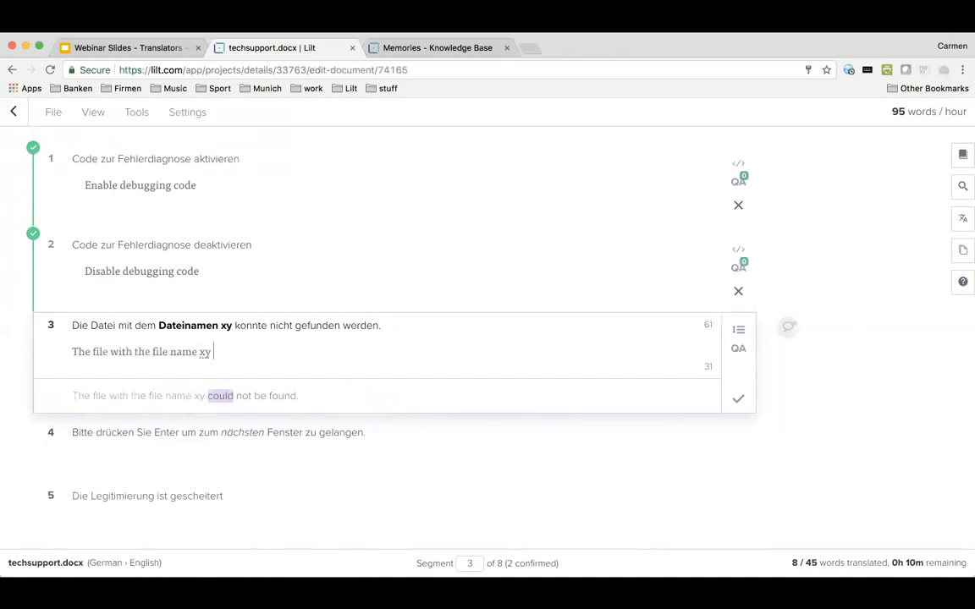
pyautogui.click(962, 281)
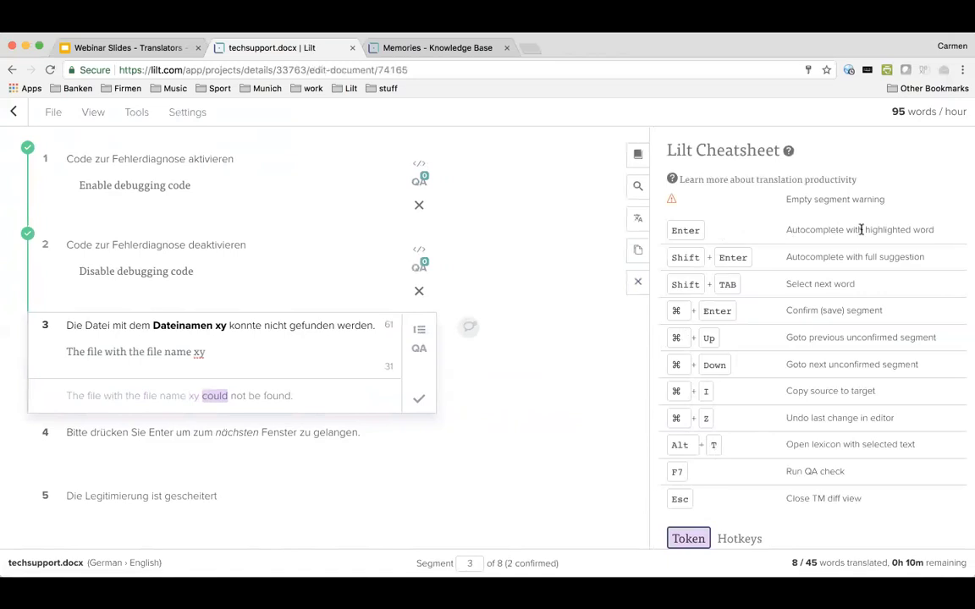
pyautogui.click(639, 285)
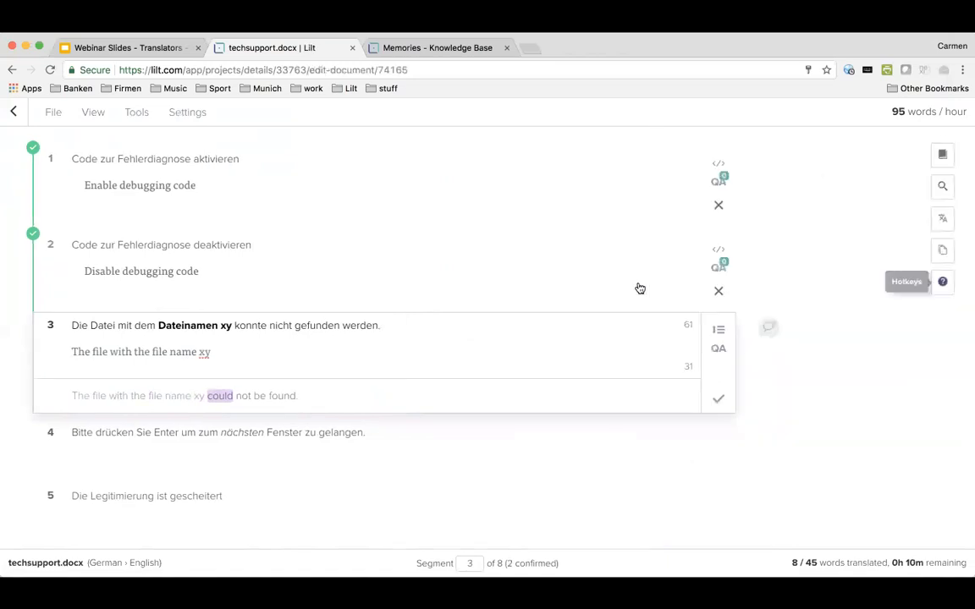
# Step: Clear the partial translation "The file with the file name xy" from segment 3
pyautogui.hotkey('alt', 'BackSpace')
pyautogui.hotkey('alt', 'BackSpace')
pyautogui.hotkey('alt', 'BackSpace')
pyautogui.hotkey('alt', 'BackSpace')
pyautogui.hotkey('alt', 'BackSpace')
pyautogui.hotkey('alt', 'BackSpace')
pyautogui.hotkey('alt', 'BackSpace')
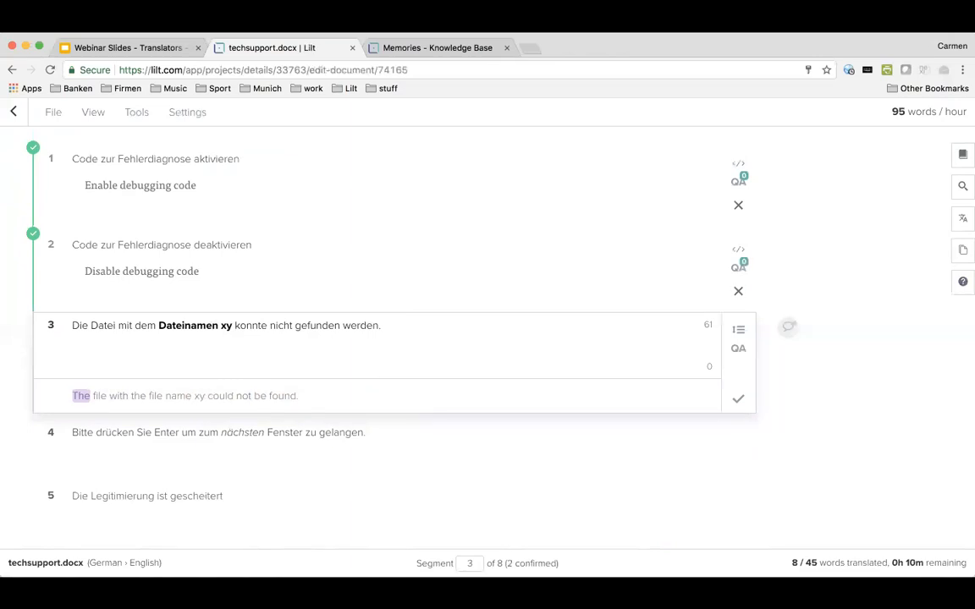
# Step: Accept the full suggestion "The file with the file name xy could not be found." for segment 3 and confirm the segment
pyautogui.press('Return')
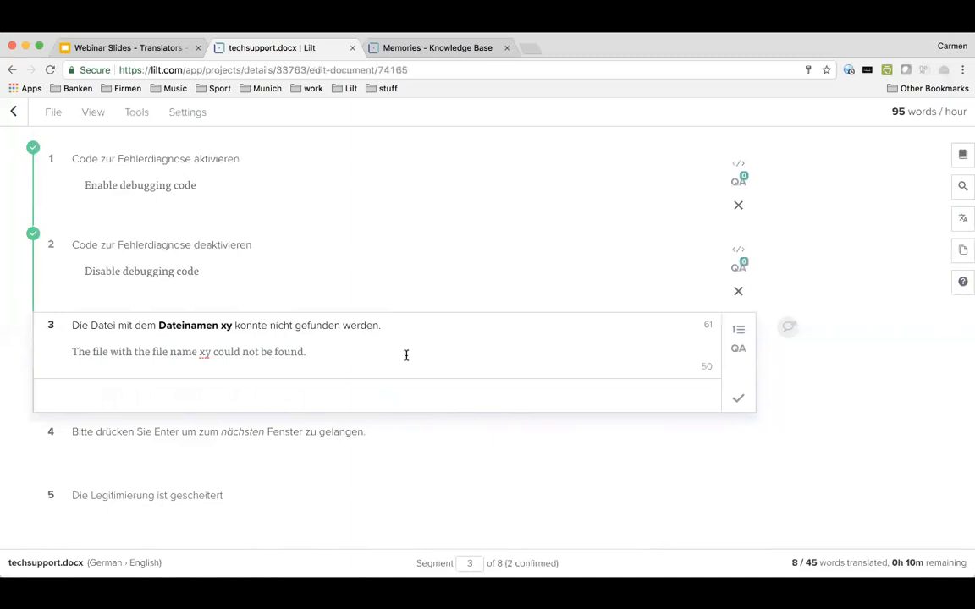
pyautogui.press('Return')
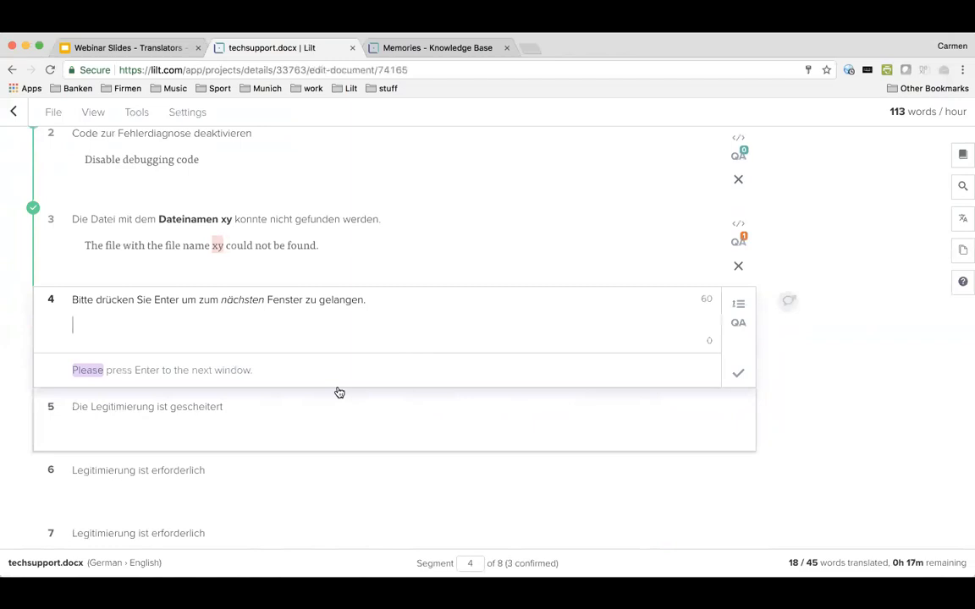
# Step: Insert the full suggestion into segment 4 and edit it to read "Please press Enter to get to the next window."
pyautogui.hotkey('shift', 'Return')
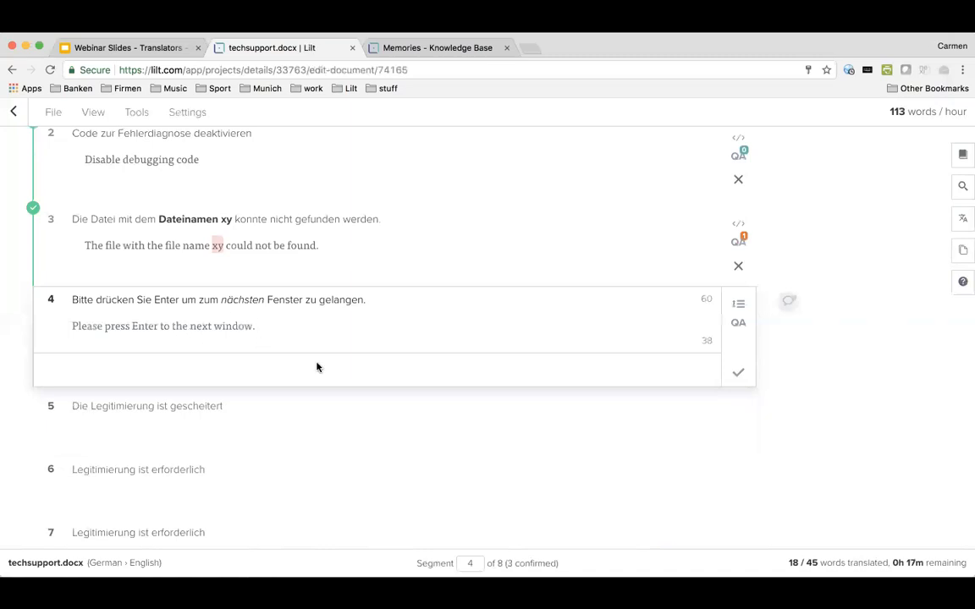
pyautogui.press('Left')
pyautogui.press('Left')
pyautogui.press('Left')
pyautogui.press('Left')
pyautogui.press('Left')
pyautogui.press('Left')
pyautogui.press('Left')
pyautogui.press('Left')
pyautogui.press('Left')
pyautogui.press('Left')
pyautogui.press('Left')
pyautogui.press('Left')
pyautogui.press('Left')
pyautogui.press('Left')
pyautogui.press('Left')
pyautogui.press('Left')
pyautogui.write('get to')
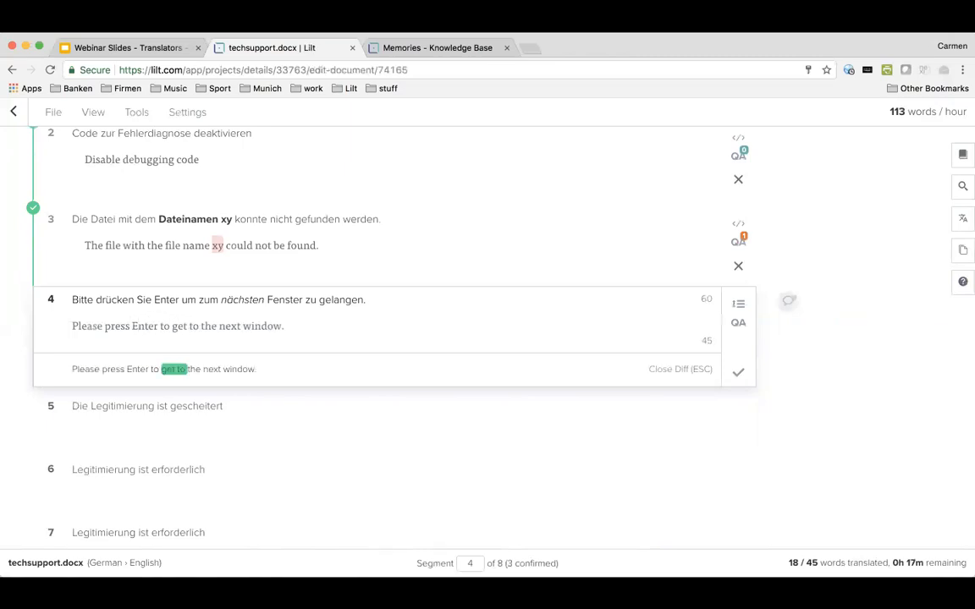
# Step: Clear the whole translation from segment 4
pyautogui.press('BackSpace')
pyautogui.press('BackSpace')
pyautogui.press('BackSpace')
pyautogui.press('BackSpace')
pyautogui.press('BackSpace')
pyautogui.press('BackSpace')
pyautogui.press('BackSpace')
pyautogui.press('BackSpace')
pyautogui.press('BackSpace')
pyautogui.press('BackSpace')
pyautogui.press('BackSpace')
pyautogui.press('BackSpace')
pyautogui.press('BackSpace')
pyautogui.press('BackSpace')
pyautogui.press('BackSpace')
pyautogui.press('BackSpace')
pyautogui.press('BackSpace')
pyautogui.press('BackSpace')
pyautogui.press('BackSpace')
pyautogui.press('BackSpace')
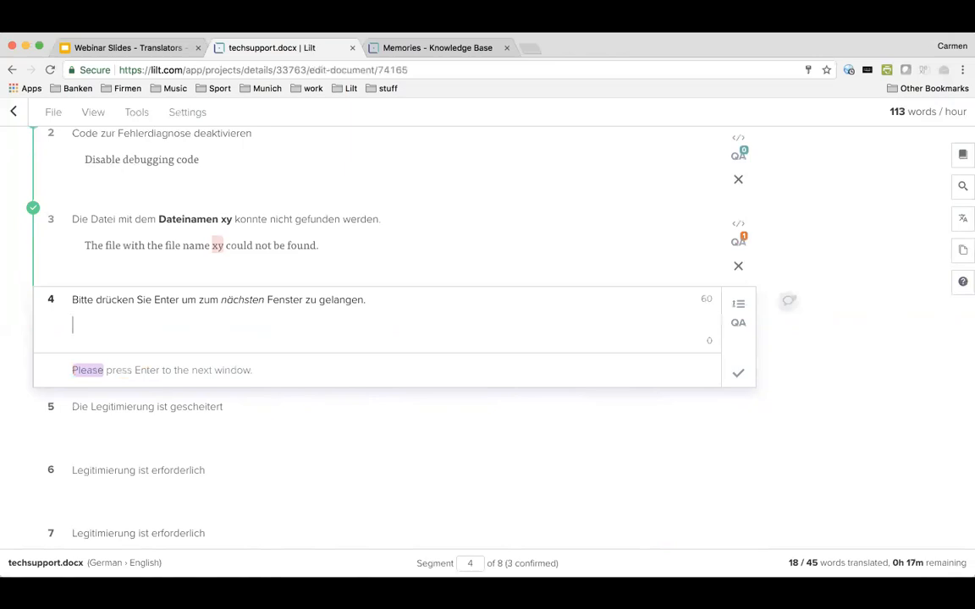
# Step: Build segment 4's translation from suggested words plus "get" as "Please press Enter to get to the next window." and confirm it
pyautogui.press('Tab')
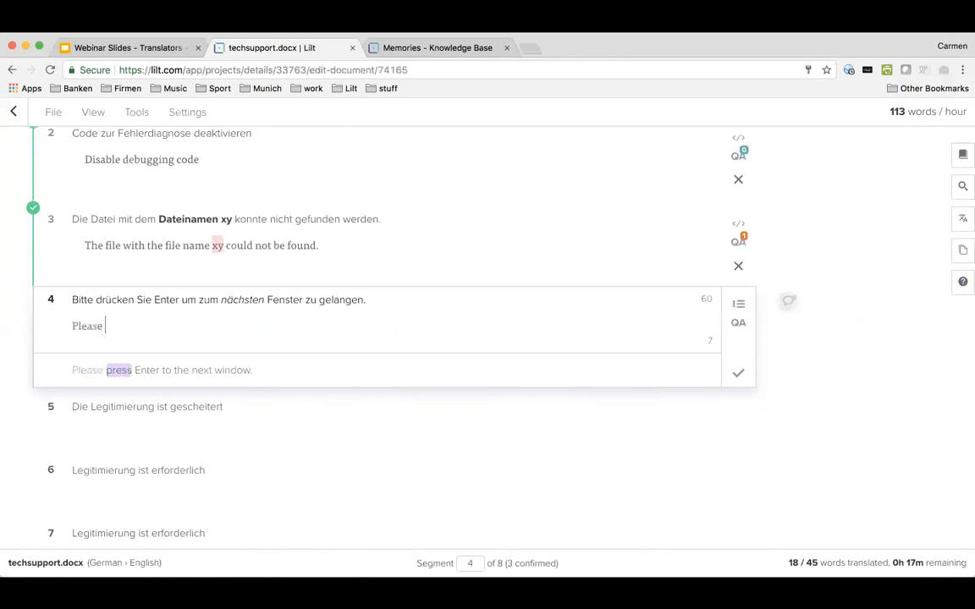
pyautogui.press('Tab')
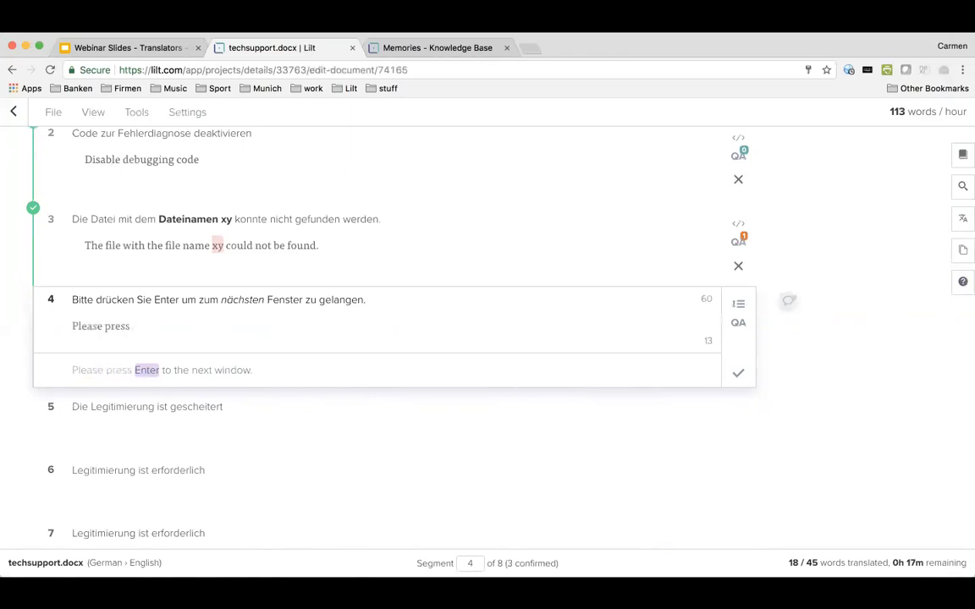
pyautogui.press('Tab')
pyautogui.press('Tab')
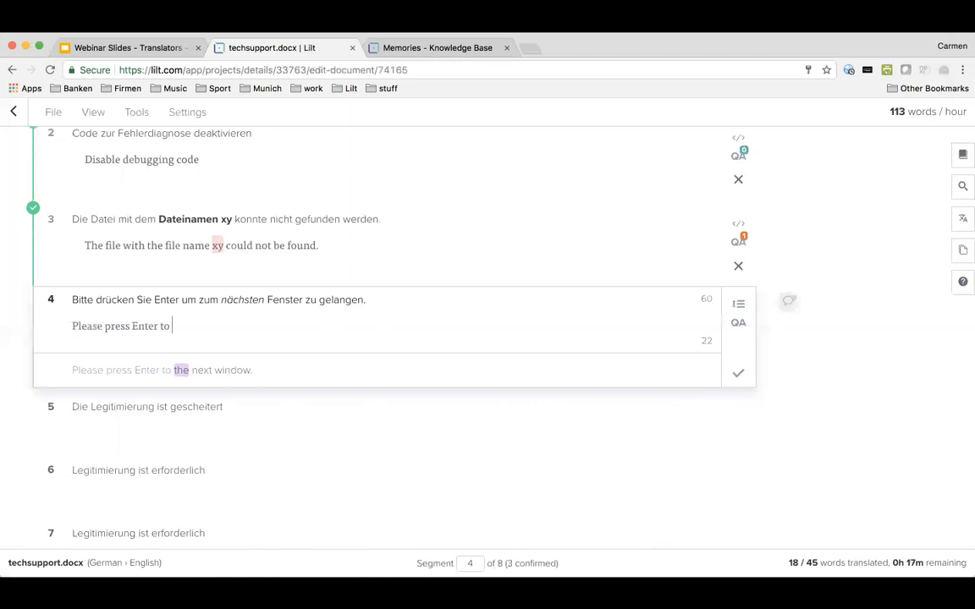
pyautogui.write('get')
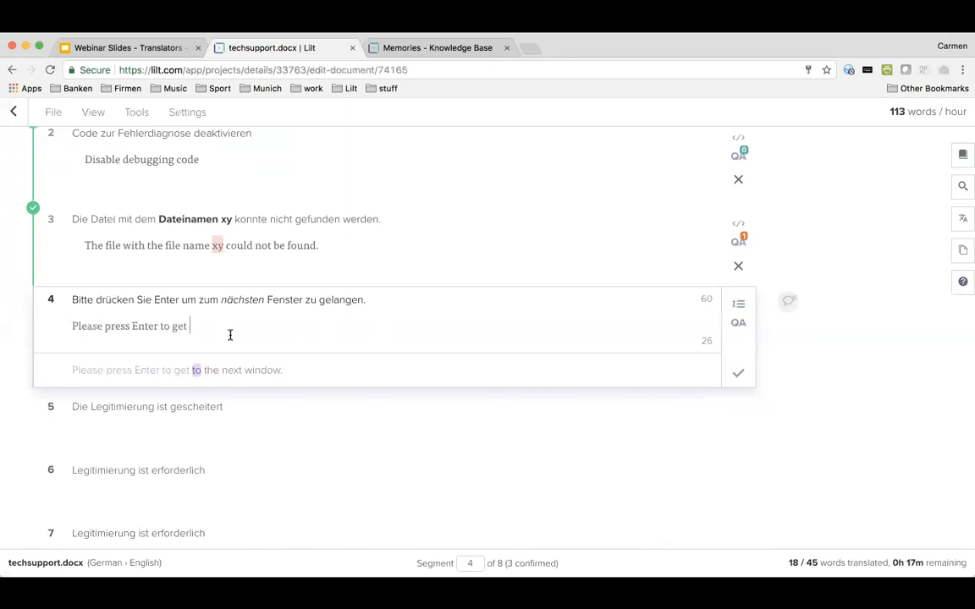
pyautogui.press('Return')
pyautogui.hotkey('ctrl', 'Return')
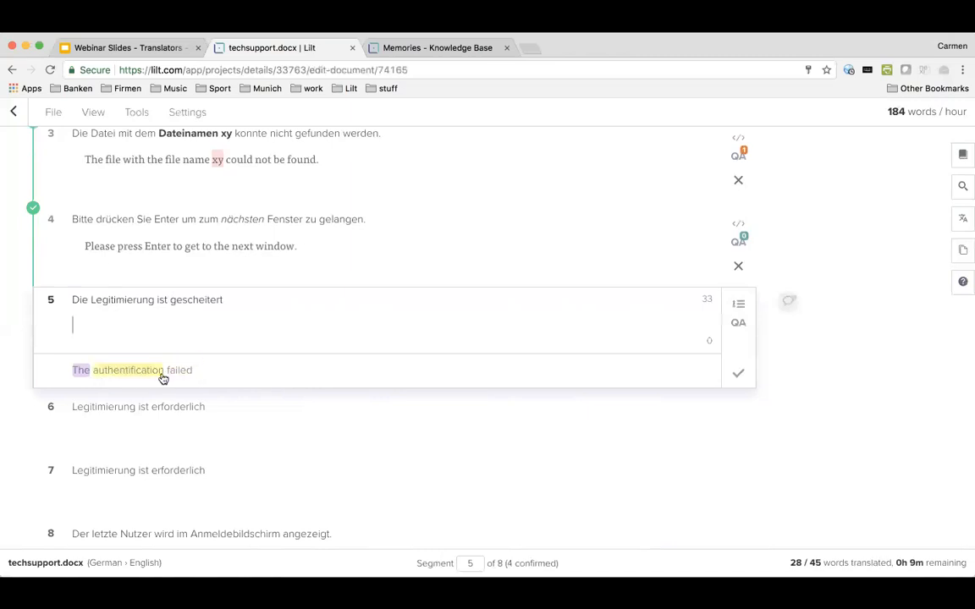
# Step: Enter "The authentication has failed" as segment 5's translation
pyautogui.write('The ')
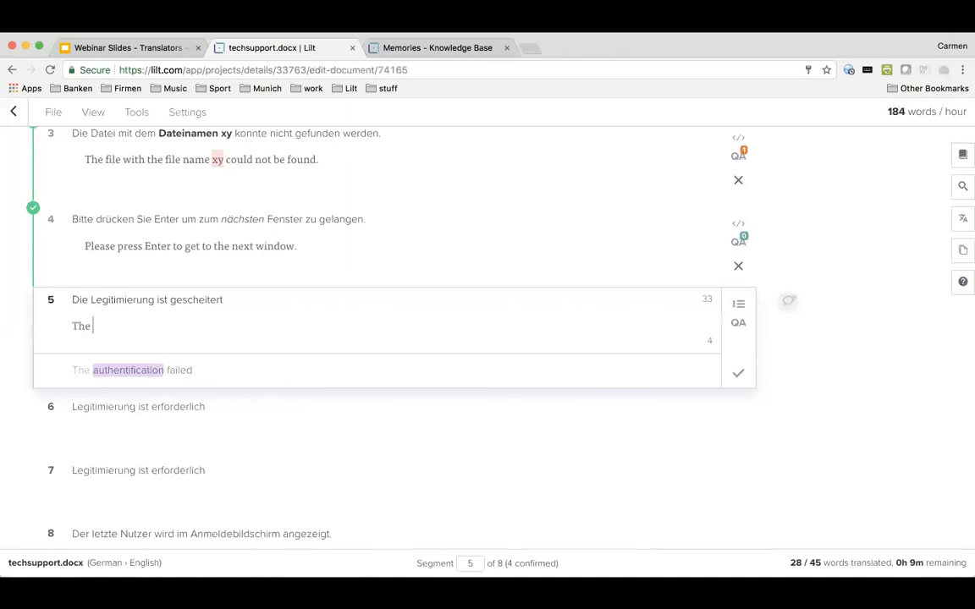
pyautogui.write('authentication ')
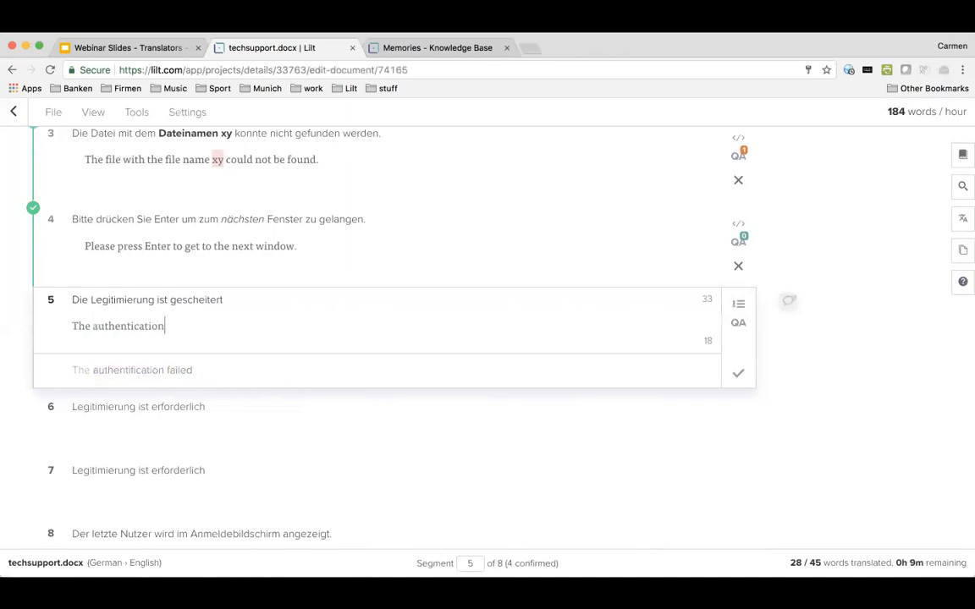
pyautogui.write('has failed')
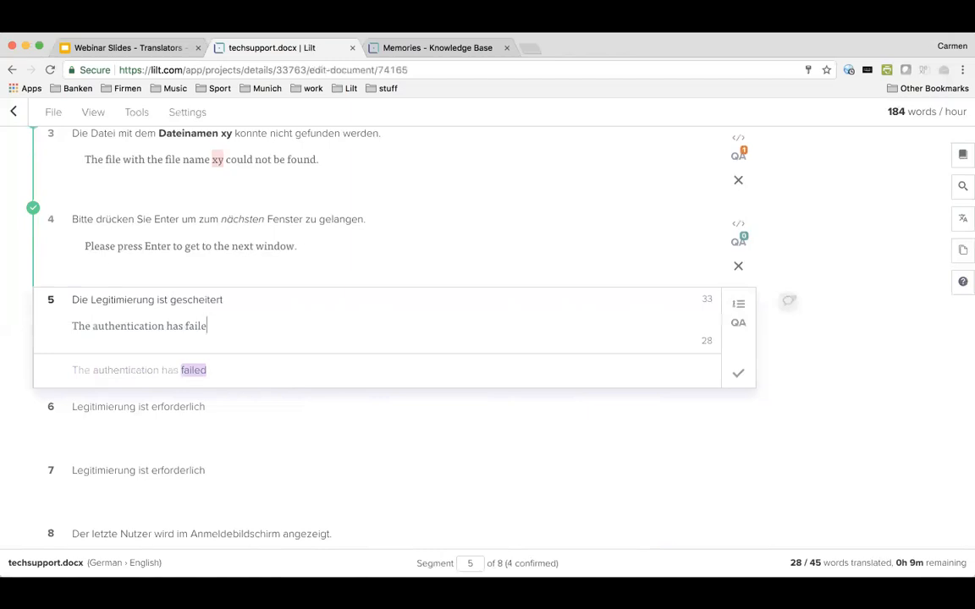
# Step: Check the suggestions for "Legitimierung" in segments 6 and 7, and return to segment 5 to confirm its translation
pyautogui.click(180, 426)
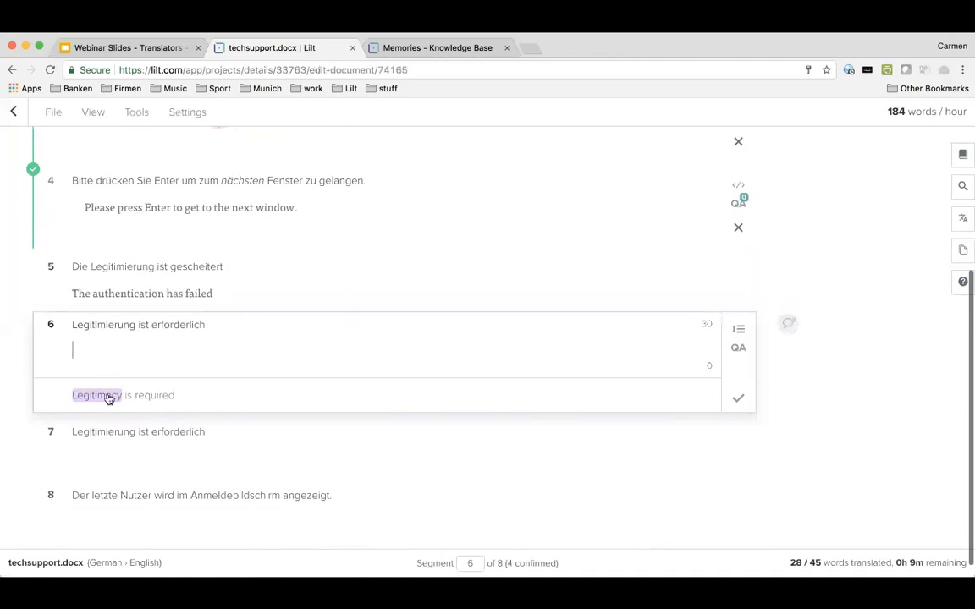
pyautogui.click(119, 456)
pyautogui.click(138, 352)
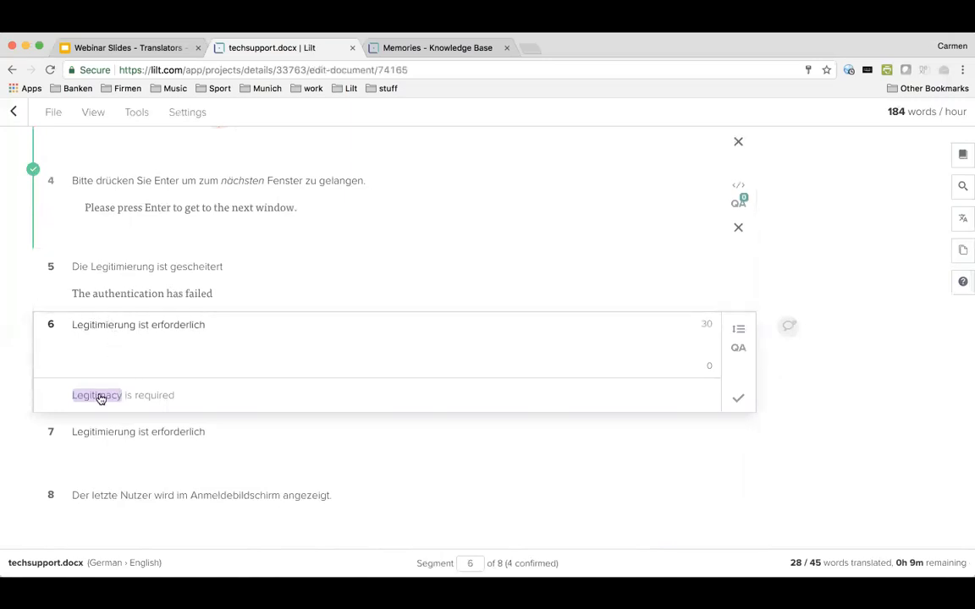
pyautogui.click(102, 452)
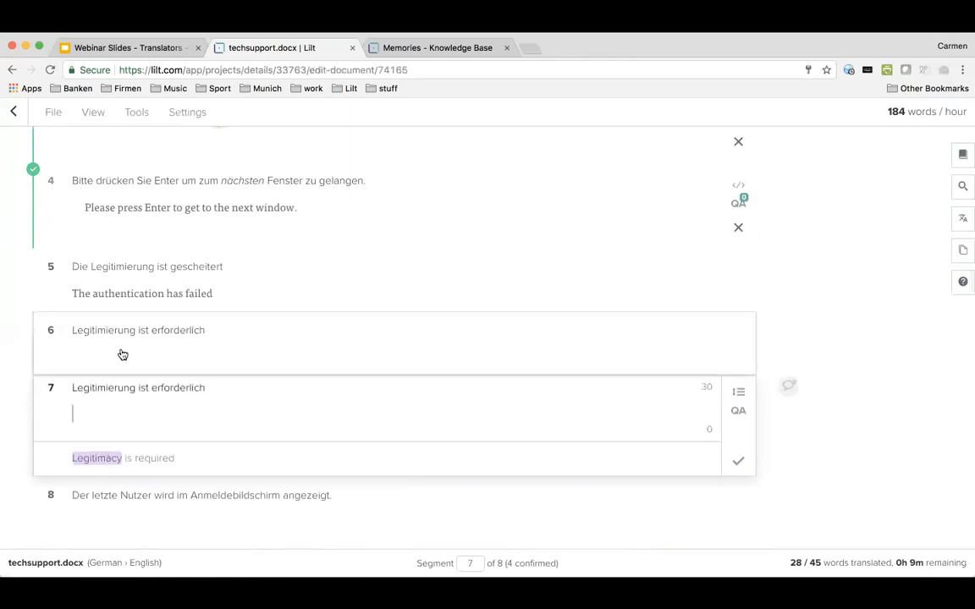
pyautogui.click(112, 325)
pyautogui.click(226, 292)
pyautogui.scroll(1, 226, 292)
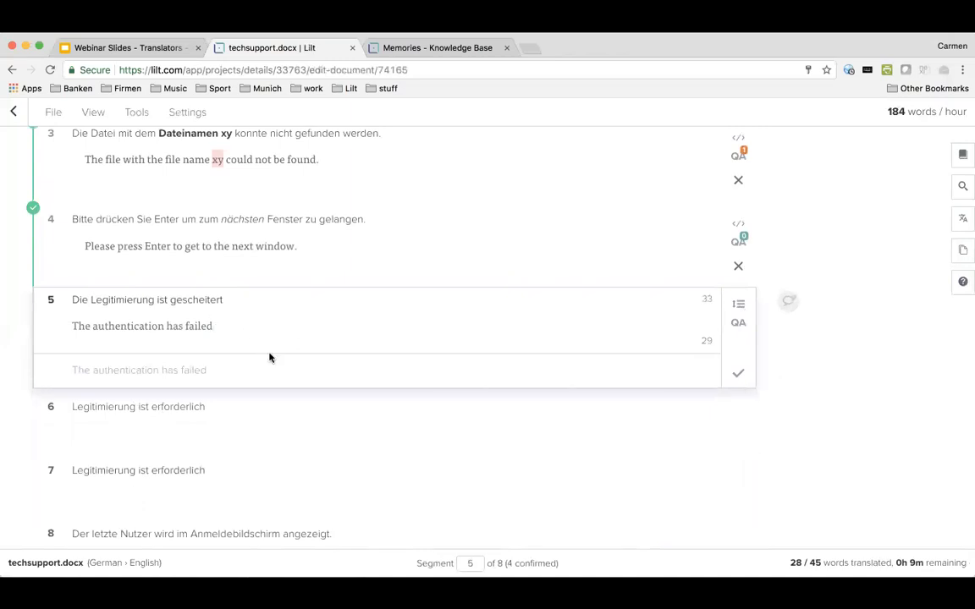
pyautogui.press('Return')
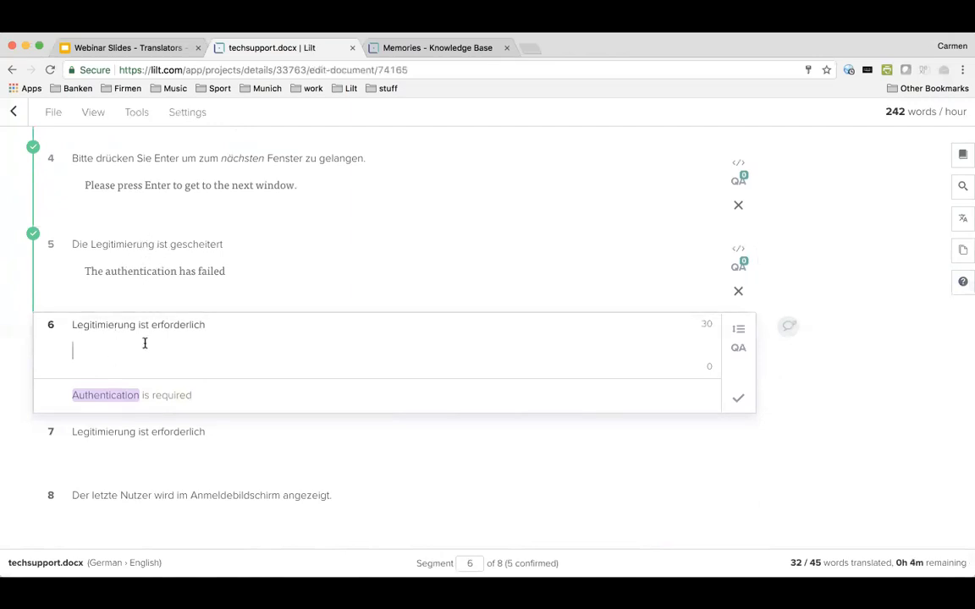
# Step: Accept the suggestion "Authentication is required" for segments 6 and 7 and confirm both
pyautogui.click(150, 439)
pyautogui.click(167, 350)
pyautogui.press('Return')
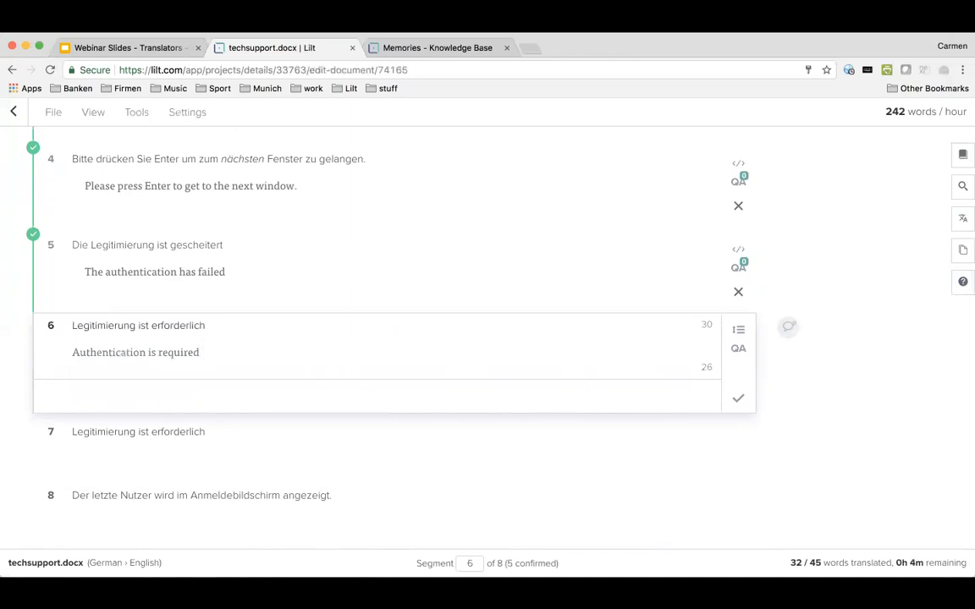
pyautogui.hotkey('ctrl', 'Return')
pyautogui.press('Return')
pyautogui.hotkey('ctrl', 'Return')
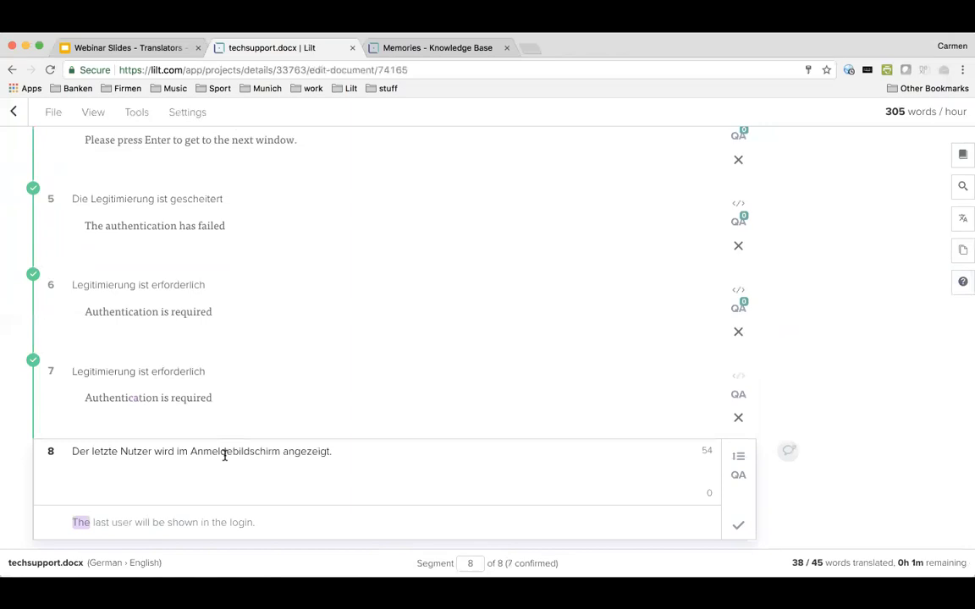
# Step: Consult the memory diagram on the Memories knowledge base page and return to techsupport.docx
pyautogui.click(430, 48)
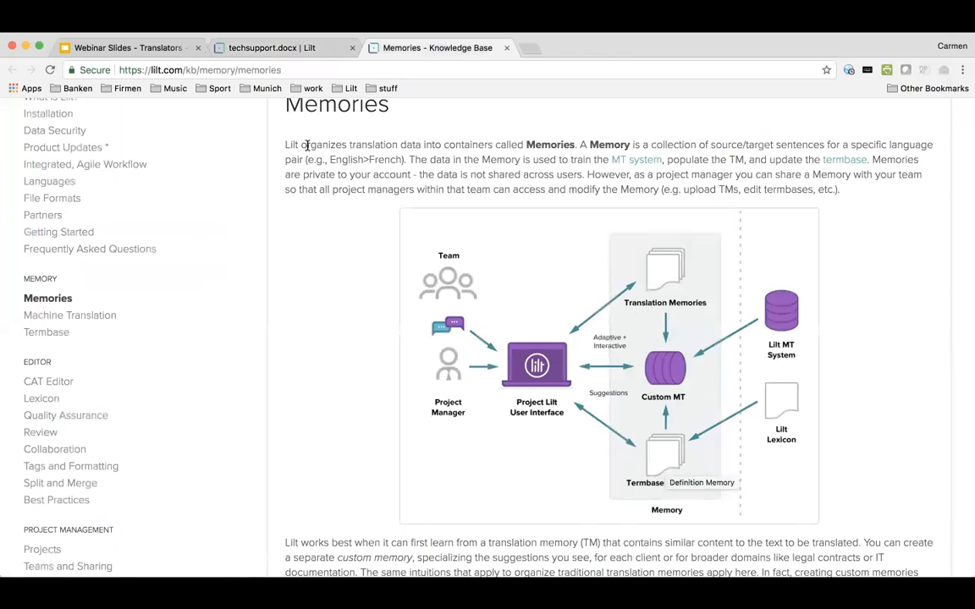
pyautogui.click(219, 49)
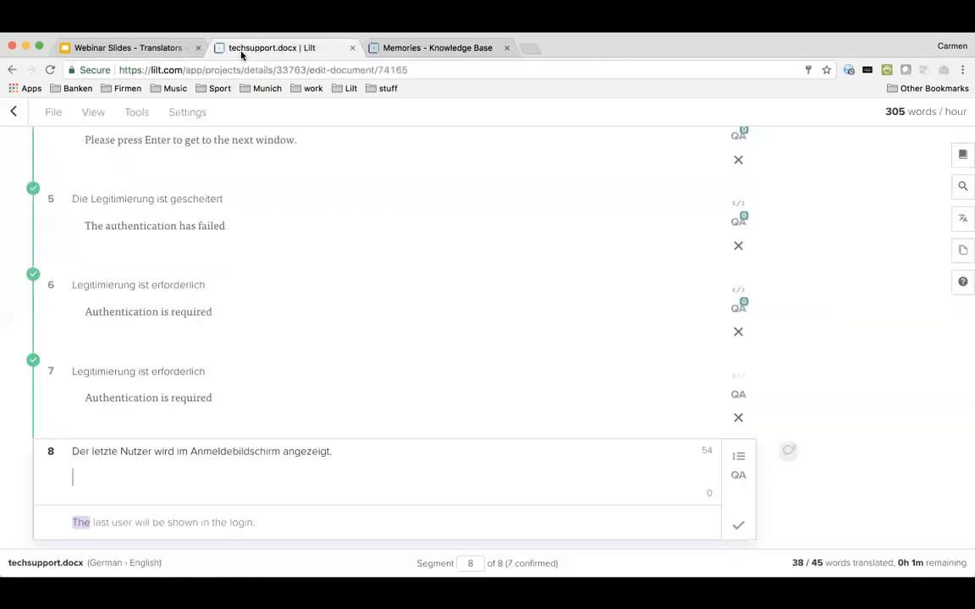
# Step: Look up "Anmeldebildschirm" from segment 8 in the Lexicon and review its concordance examples
pyautogui.doubleClick(223, 453)
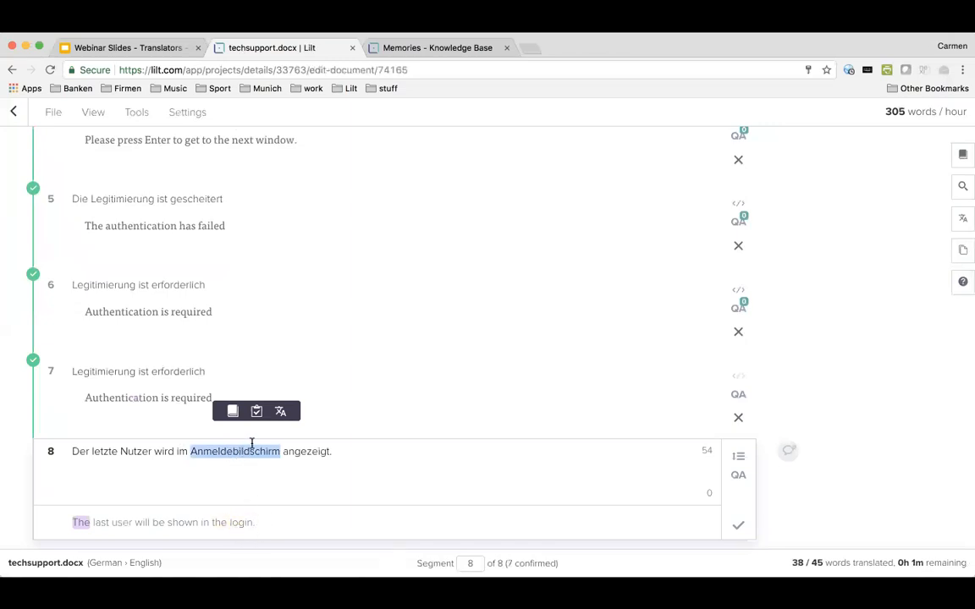
pyautogui.click(232, 412)
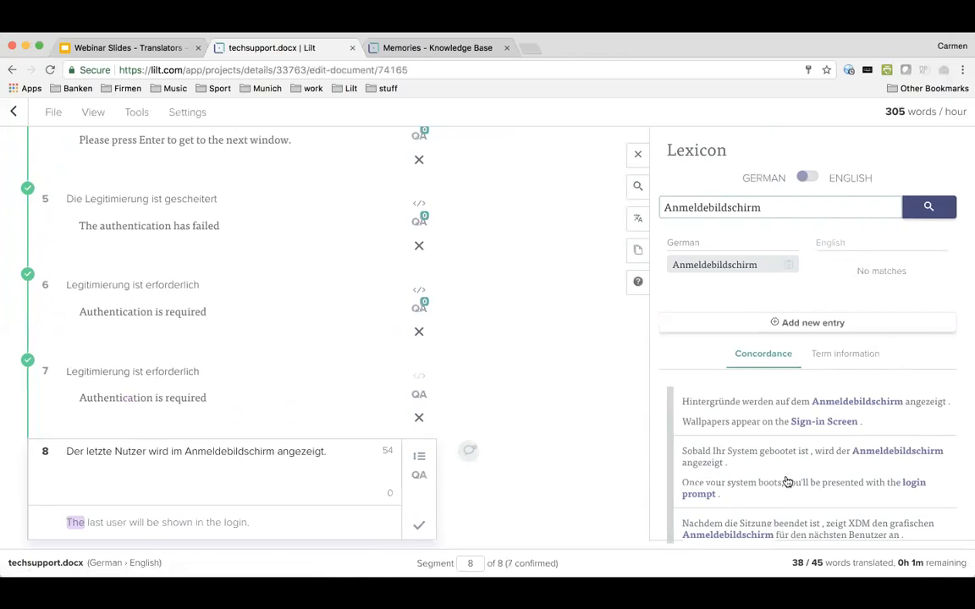
pyautogui.scroll(-2, 771, 453)
pyautogui.scroll(-6, 771, 453)
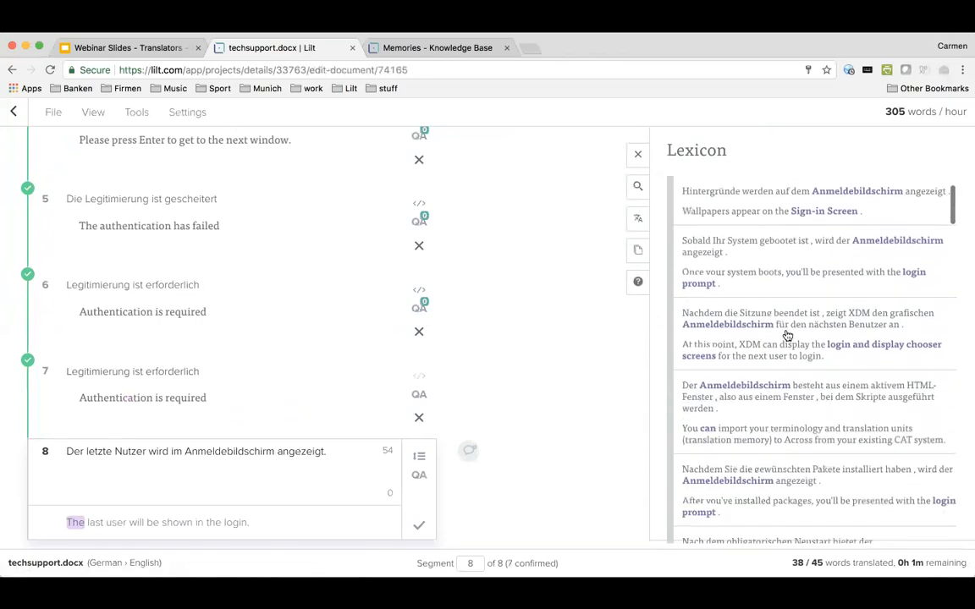
pyautogui.scroll(3, 787, 336)
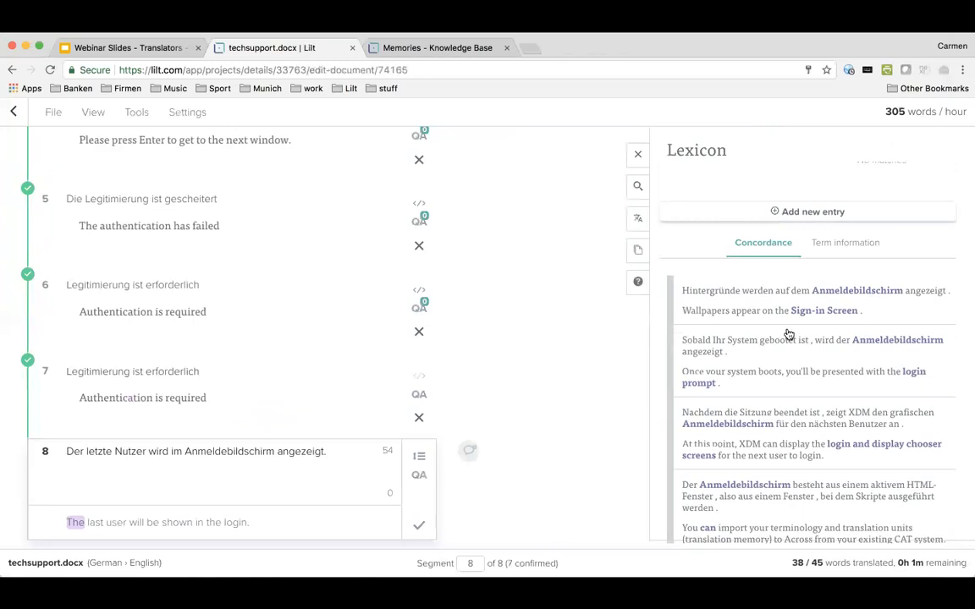
pyautogui.scroll(3, 793, 318)
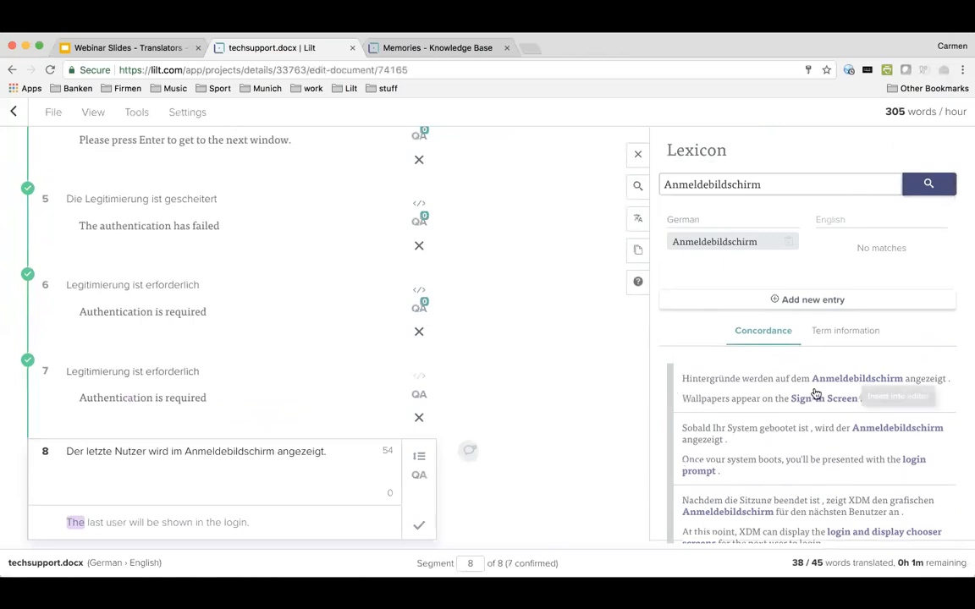
pyautogui.scroll(-3, 846, 396)
pyautogui.scroll(-5, 816, 394)
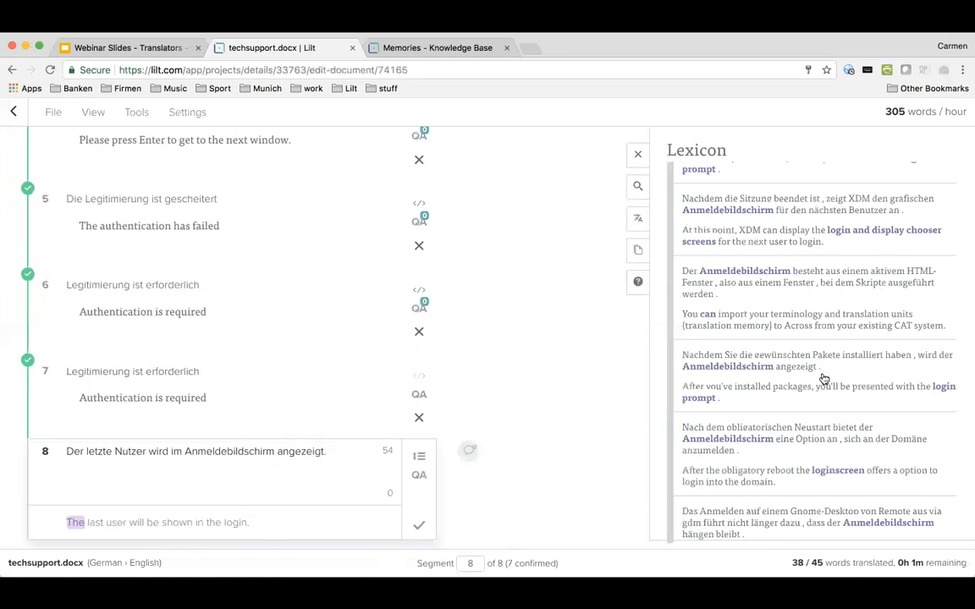
pyautogui.scroll(10, 795, 307)
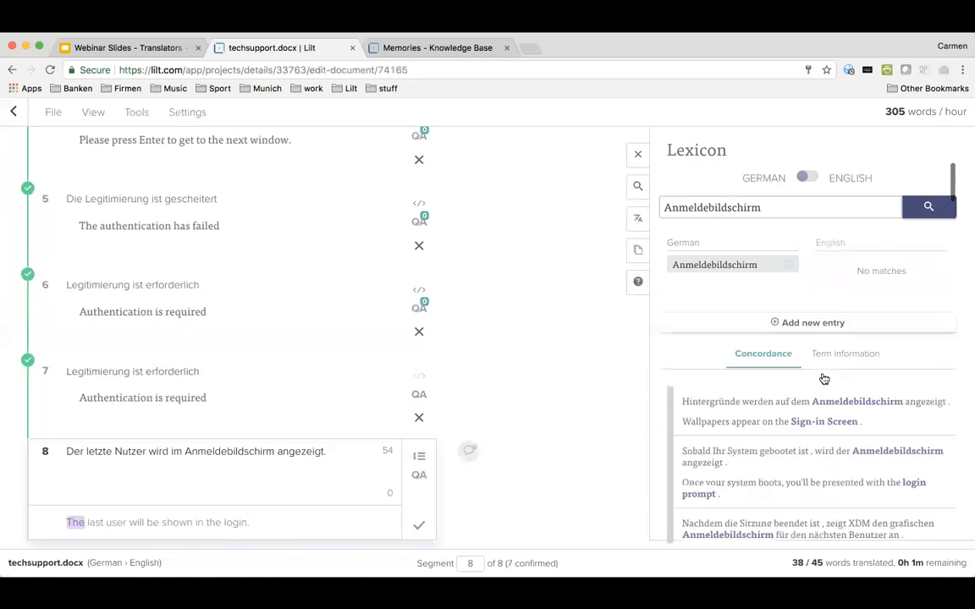
# Step: Add a Lexicon entry pairing German "Anmeldebildschirm" with English "login screen"
pyautogui.click(777, 322)
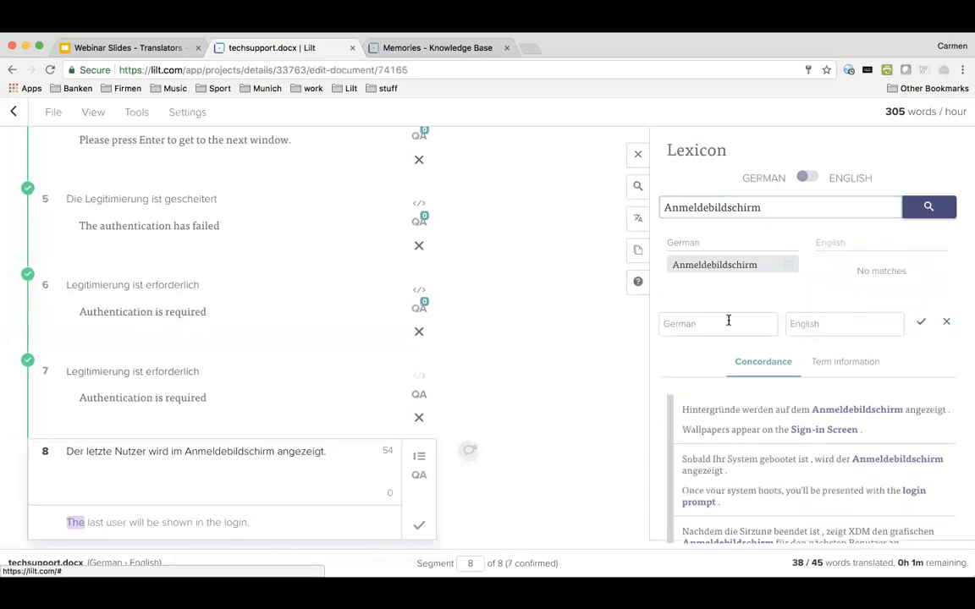
pyautogui.doubleClick(705, 207)
pyautogui.hotkey('ctrl', 'c')
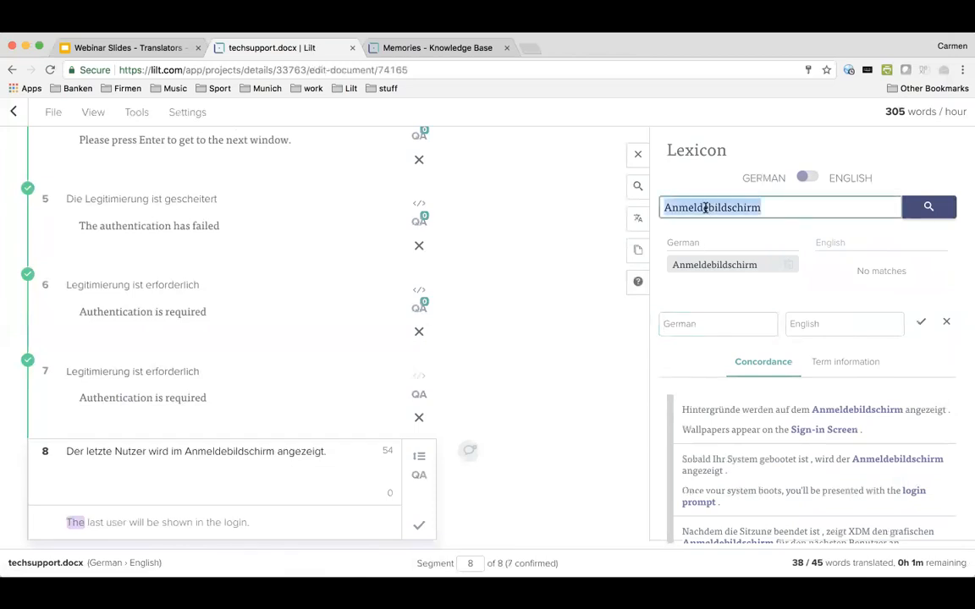
pyautogui.click(698, 326)
pyautogui.hotkey('ctrl', 'v')
pyautogui.click(792, 323)
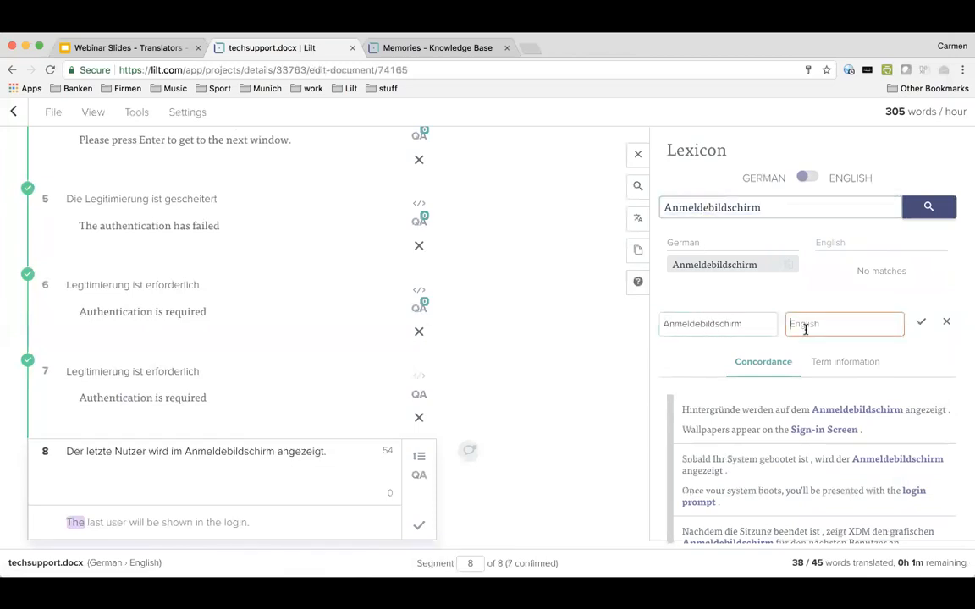
pyautogui.write('login screen')
pyautogui.click(920, 323)
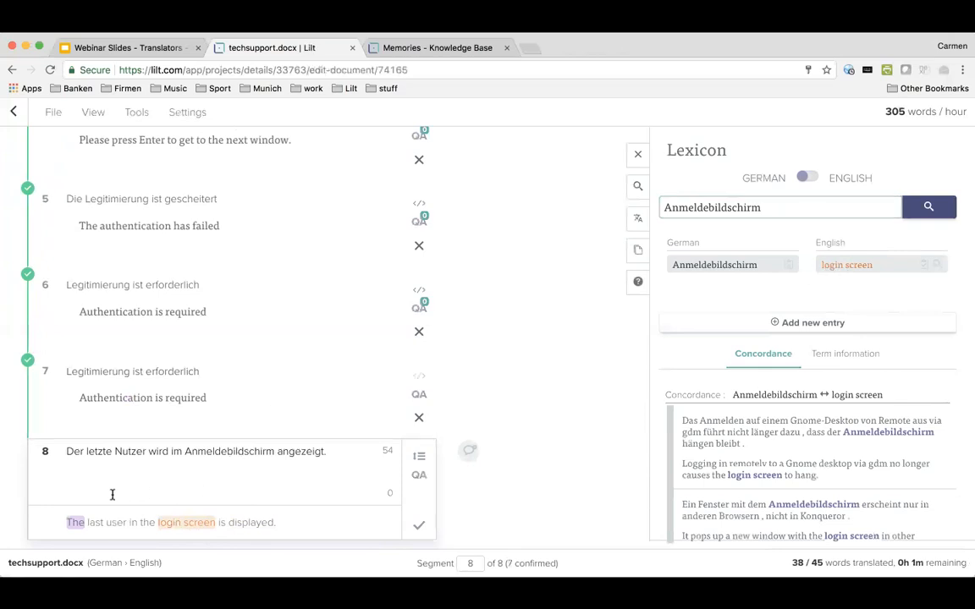
# Step: Translate segment 8 as "The last user is displayed in the login screen.", confirm it and close the Lexicon
pyautogui.write('The last user is')
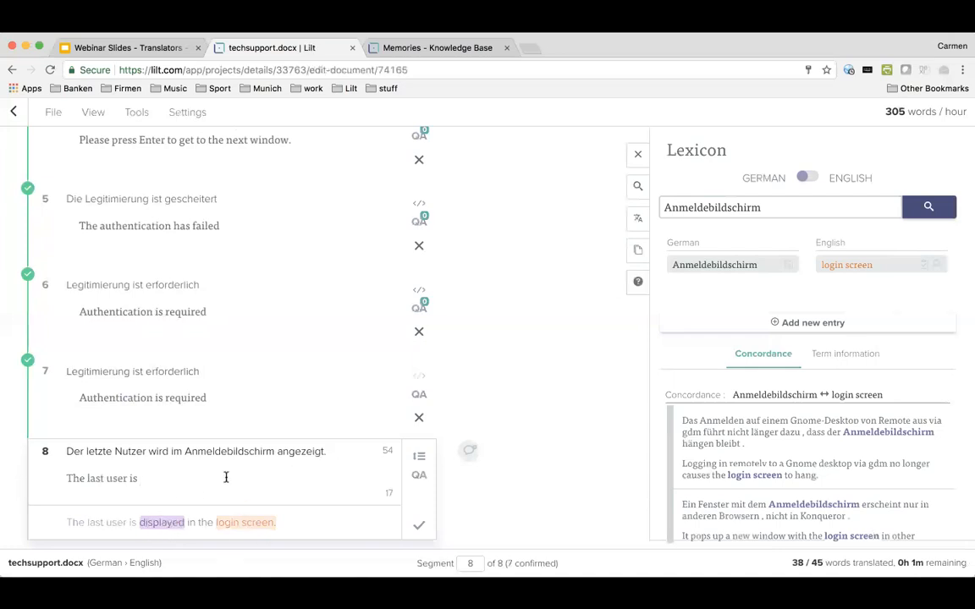
pyautogui.click(148, 524)
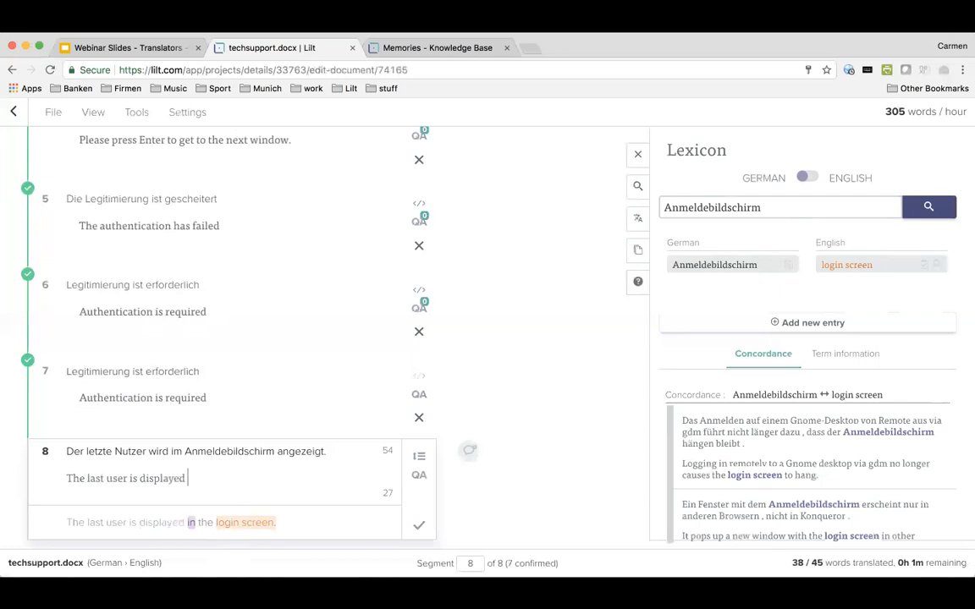
pyautogui.write('in the')
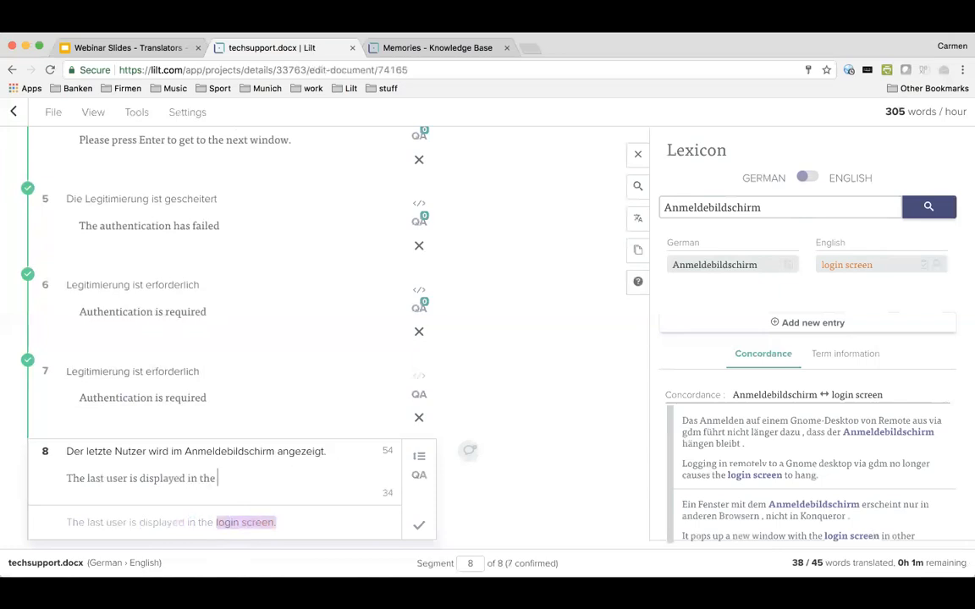
pyautogui.hotkey('shift', 'Return')
pyautogui.hotkey('ctrl', 'Return')
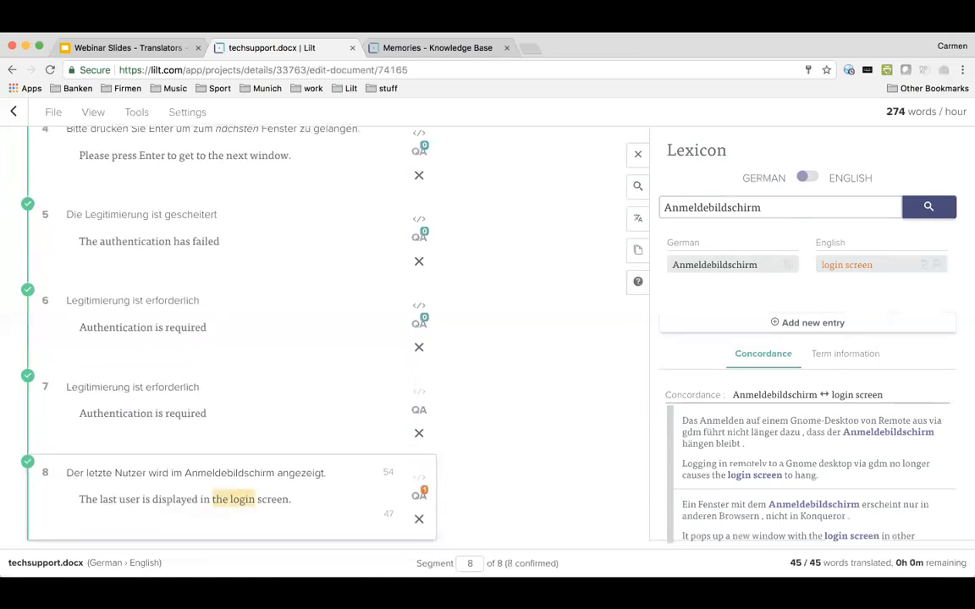
pyautogui.click(639, 154)
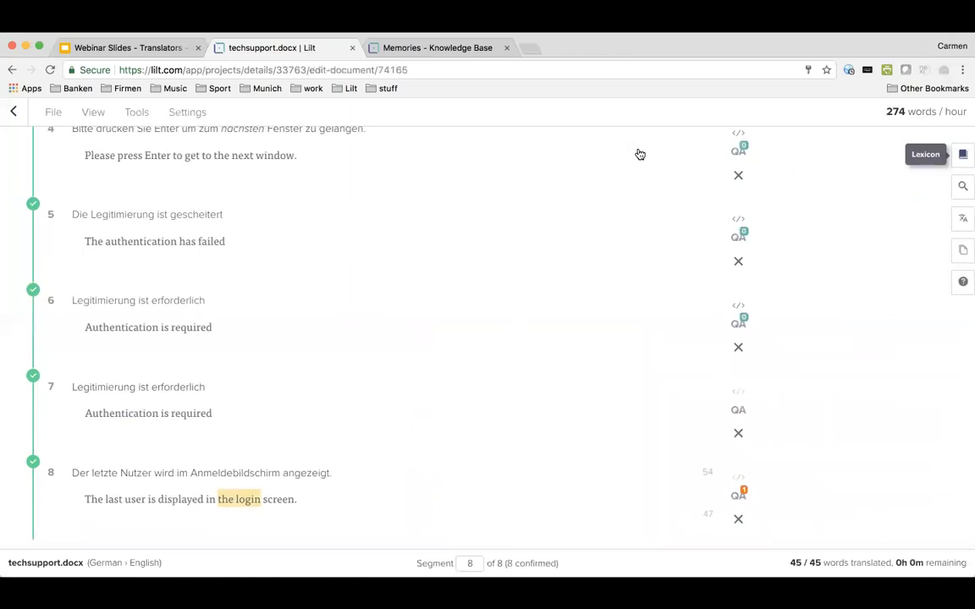
# Step: Review the spelling suggestions for the flagged word "xy" in segment 3, keep the word and confirm the segment again
pyautogui.scroll(3, 433, 320)
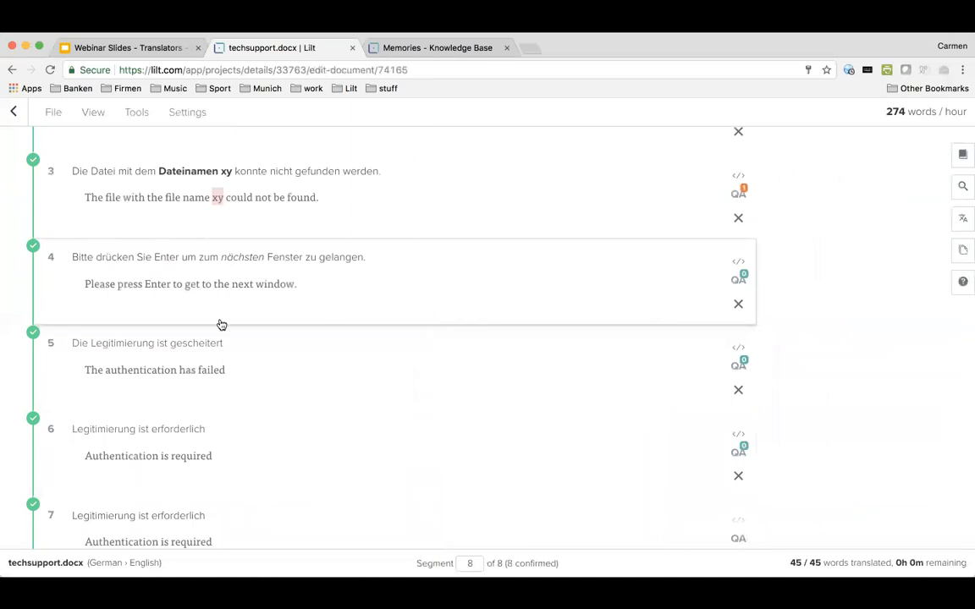
pyautogui.click(273, 285)
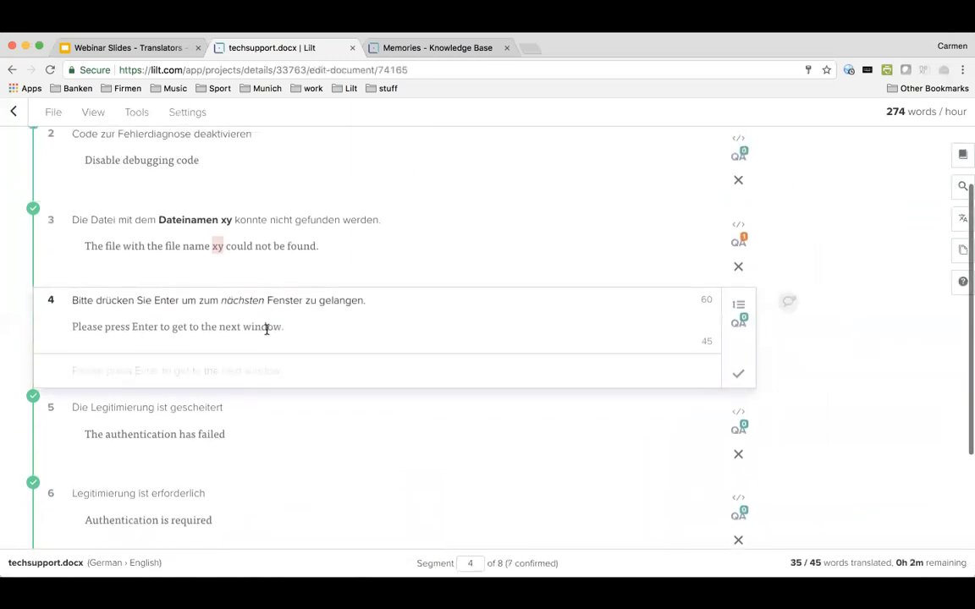
pyautogui.click(220, 254)
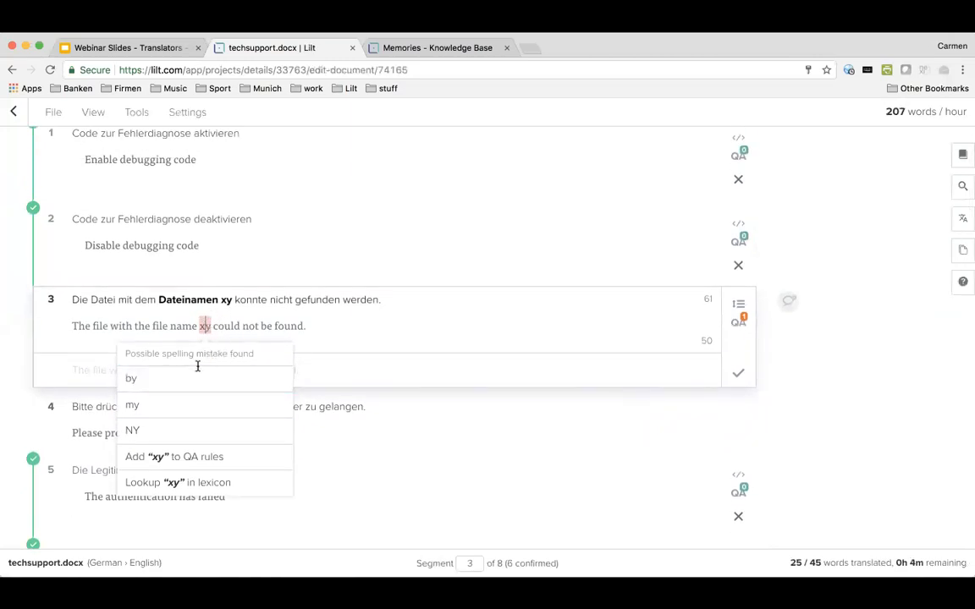
pyautogui.click(310, 325)
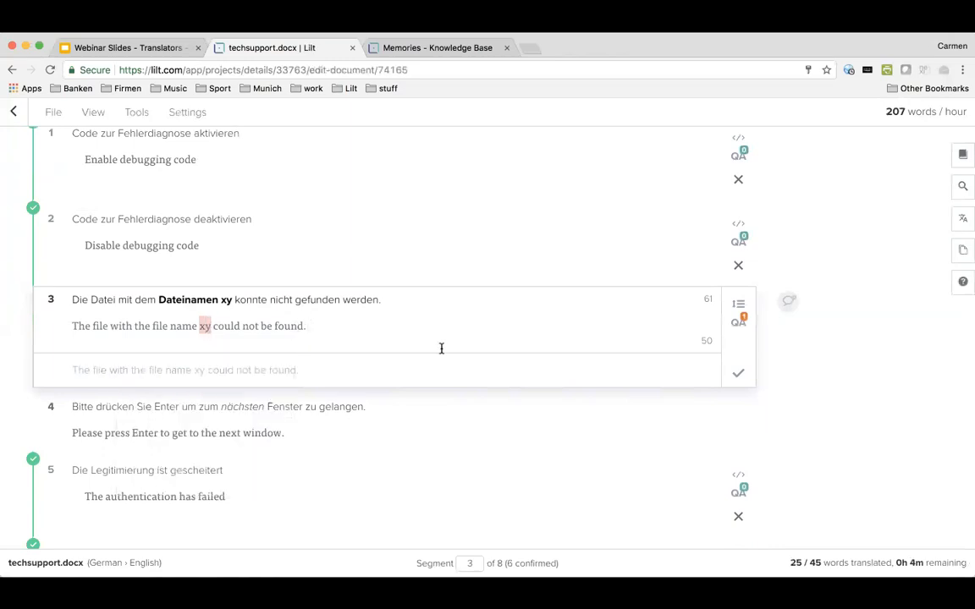
pyautogui.click(738, 372)
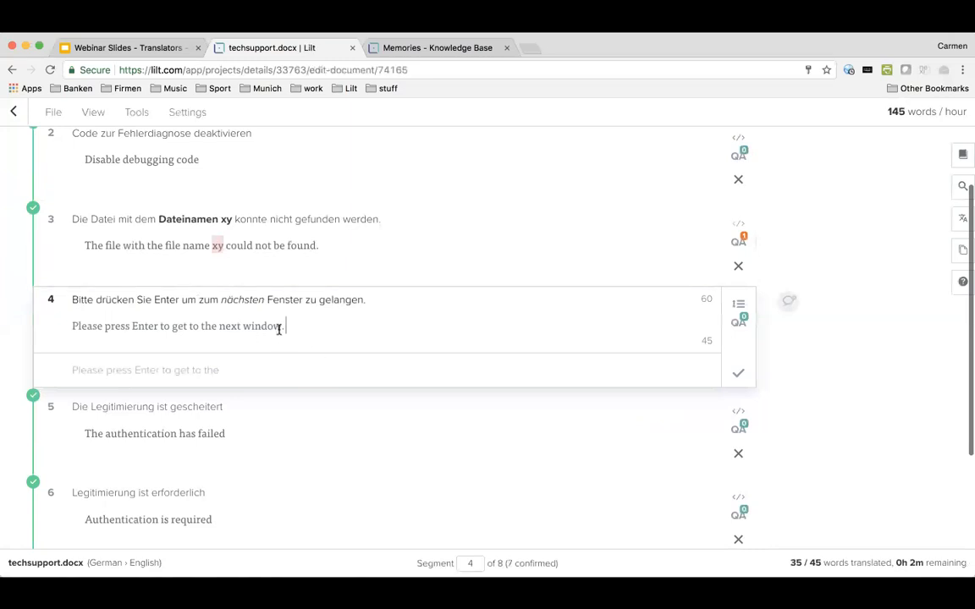
# Step: Replace "window" in segment 4 with the misspelling "widnow" and refresh the segment's QA check
pyautogui.doubleClick(259, 329)
pyautogui.write('widnow')
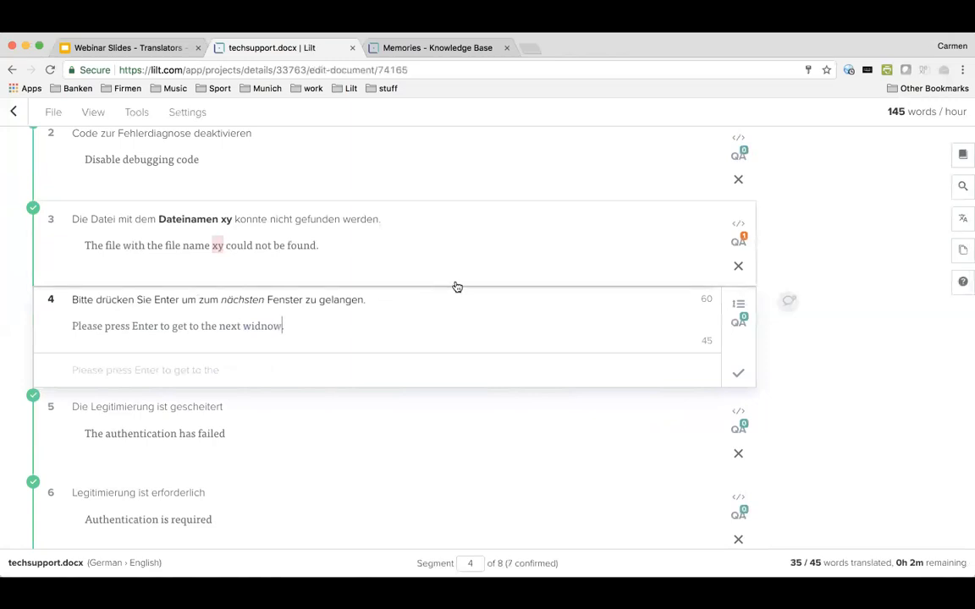
pyautogui.click(742, 323)
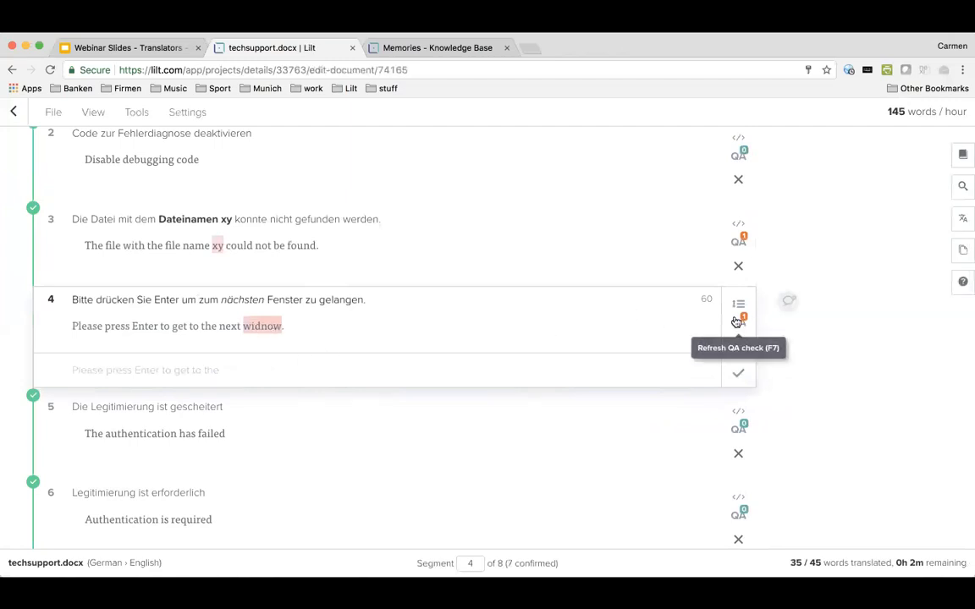
# Step: Correct "widnow" in segment 4 with the spelling suggestion "window" and confirm the segment
pyautogui.click(280, 326)
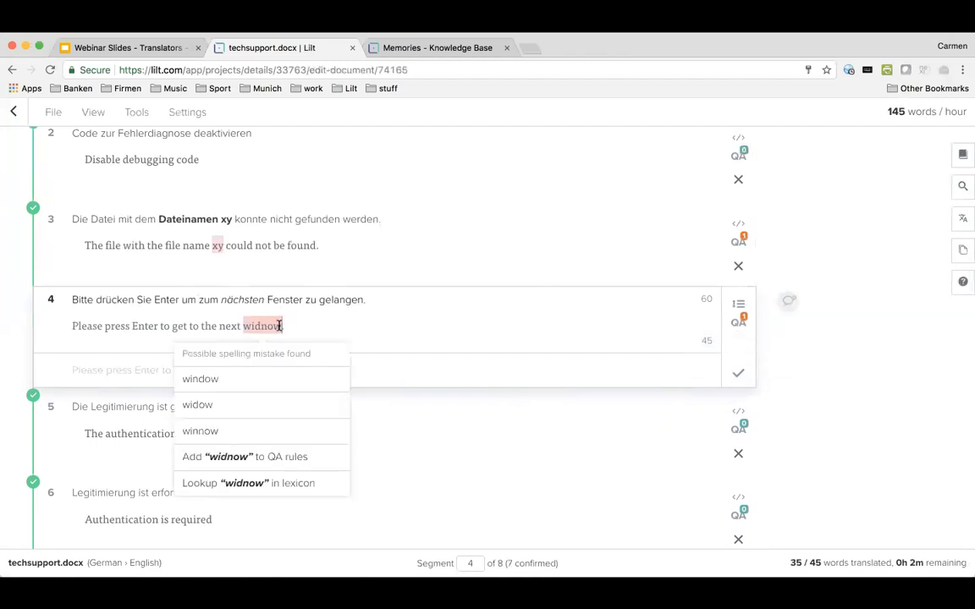
pyautogui.click(237, 394)
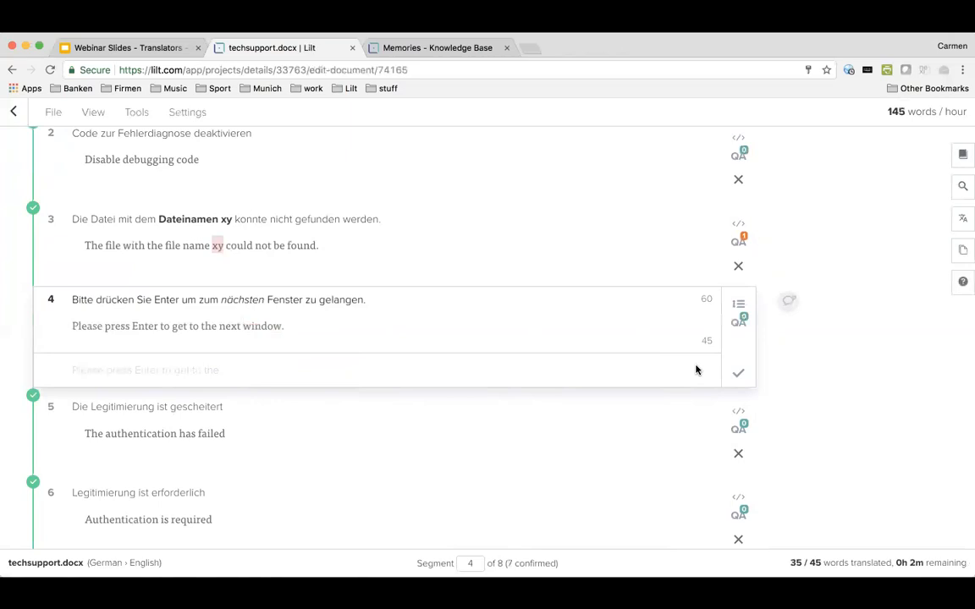
pyautogui.click(740, 375)
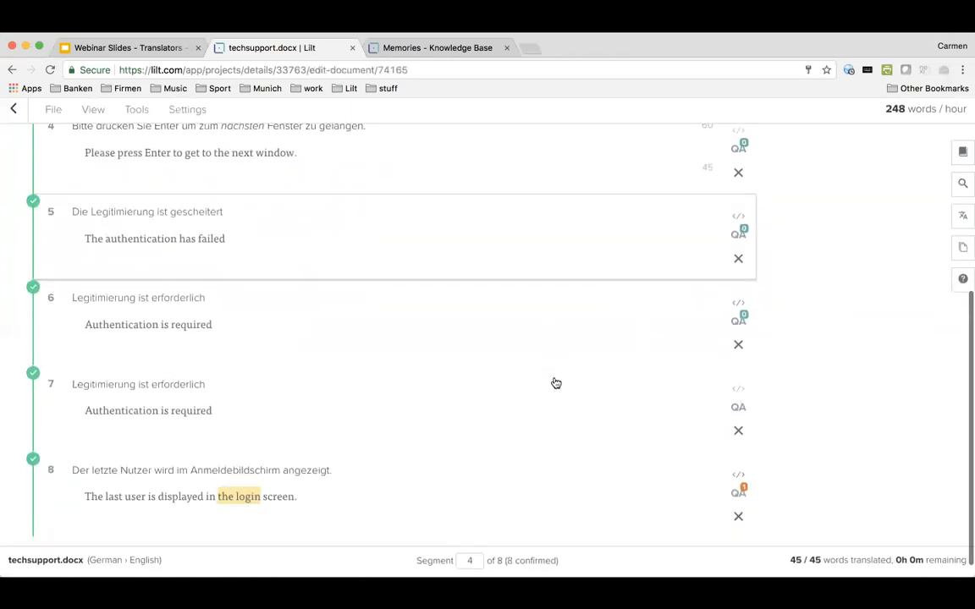
# Step: Start downloading the translated document as techsupport.EN.docx and cancel the save
pyautogui.scroll(5, 556, 383)
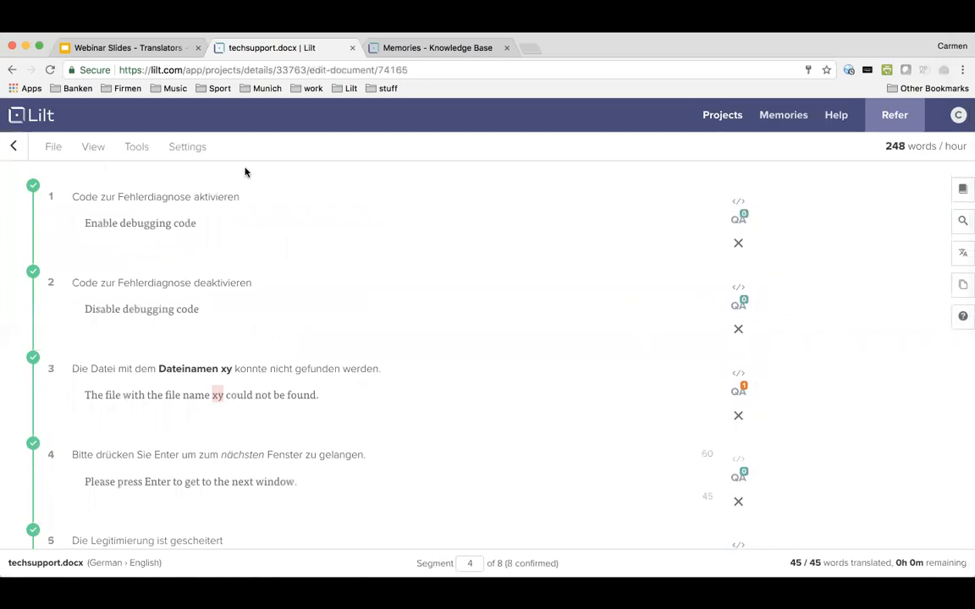
pyautogui.click(101, 151)
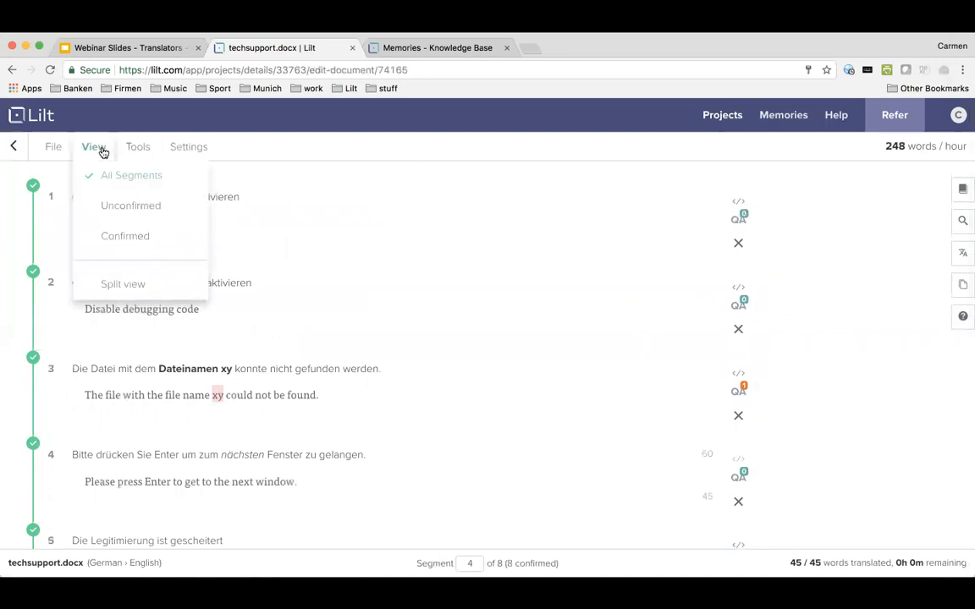
pyautogui.click(203, 144)
pyautogui.moveTo(55, 148)
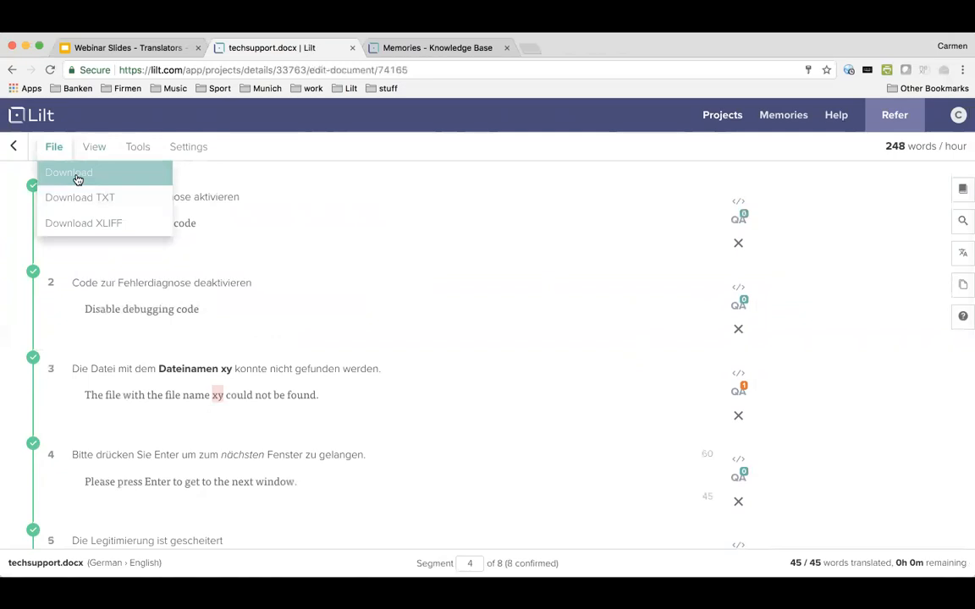
pyautogui.click(77, 179)
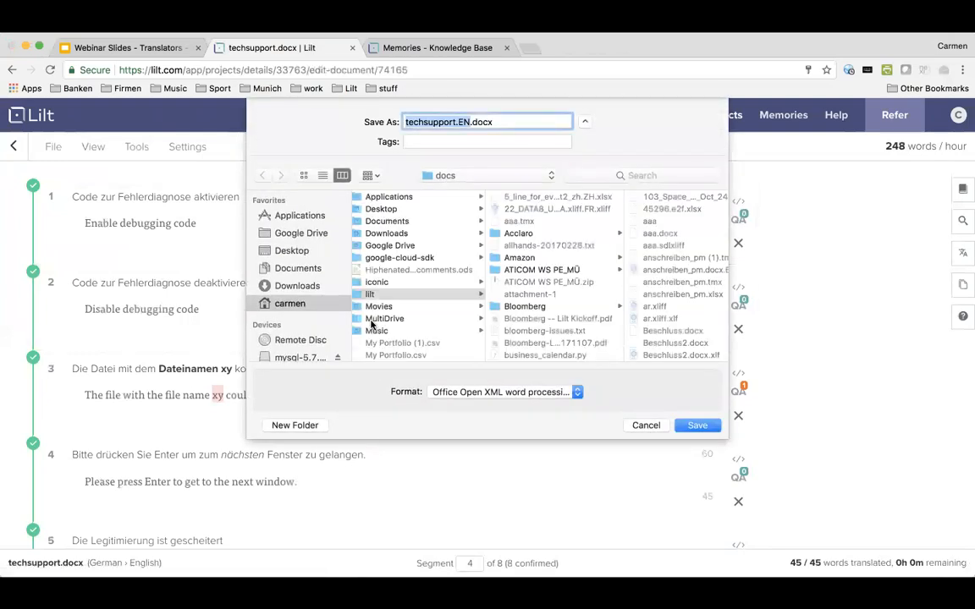
pyautogui.click(646, 426)
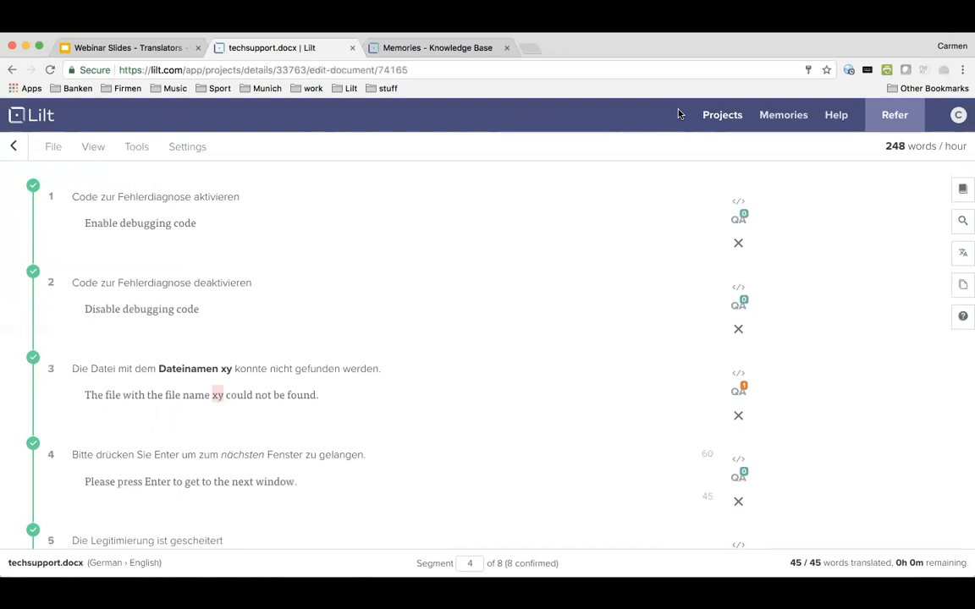
pyautogui.scroll(-5, 583, 297)
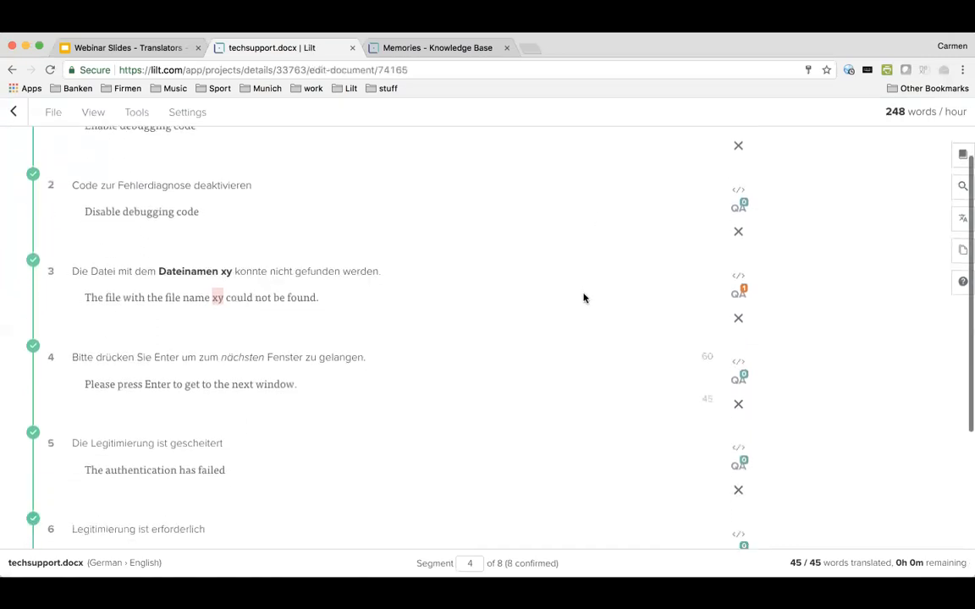
pyautogui.scroll(5, 583, 298)
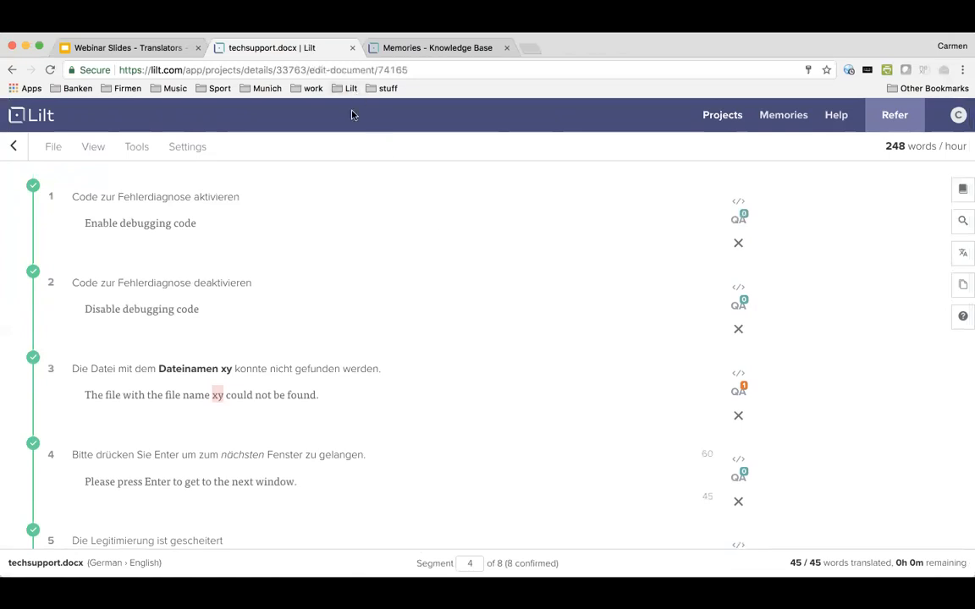
pyautogui.click(56, 150)
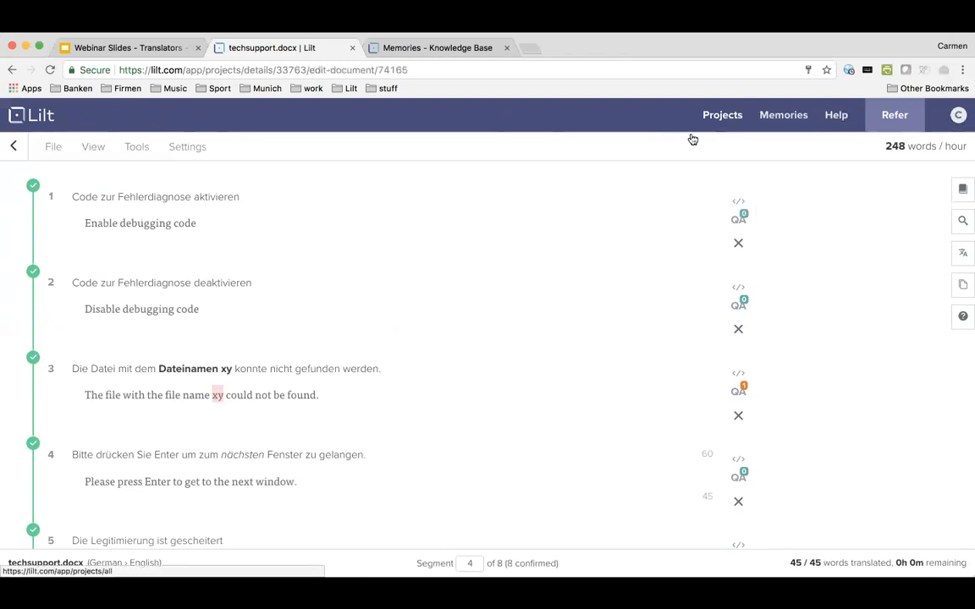
# Step: Open the Lilt Knowledge Base help, close the old Memories article, look through the article overview and return to techsupport.docx
pyautogui.click(838, 118)
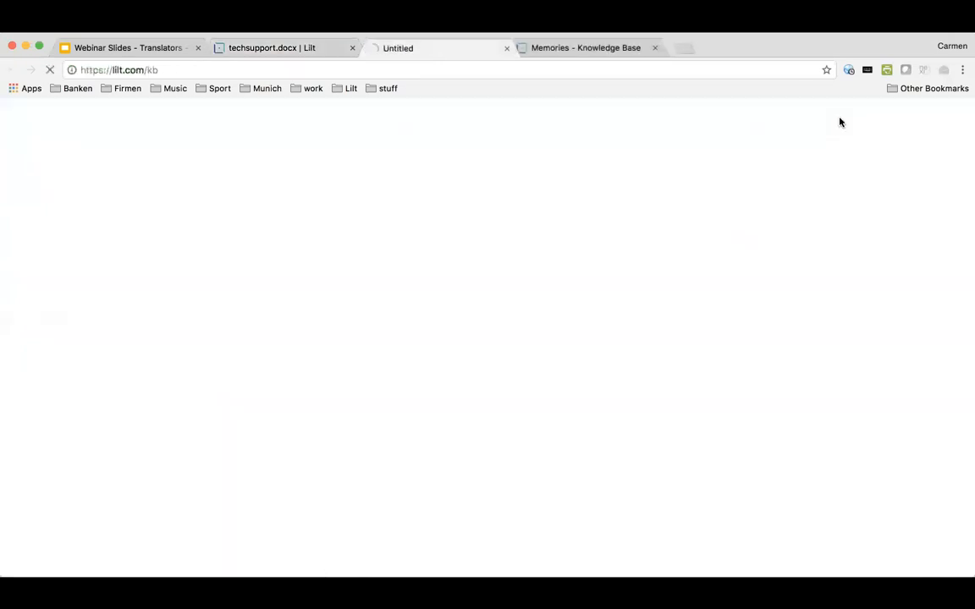
pyautogui.click(560, 51)
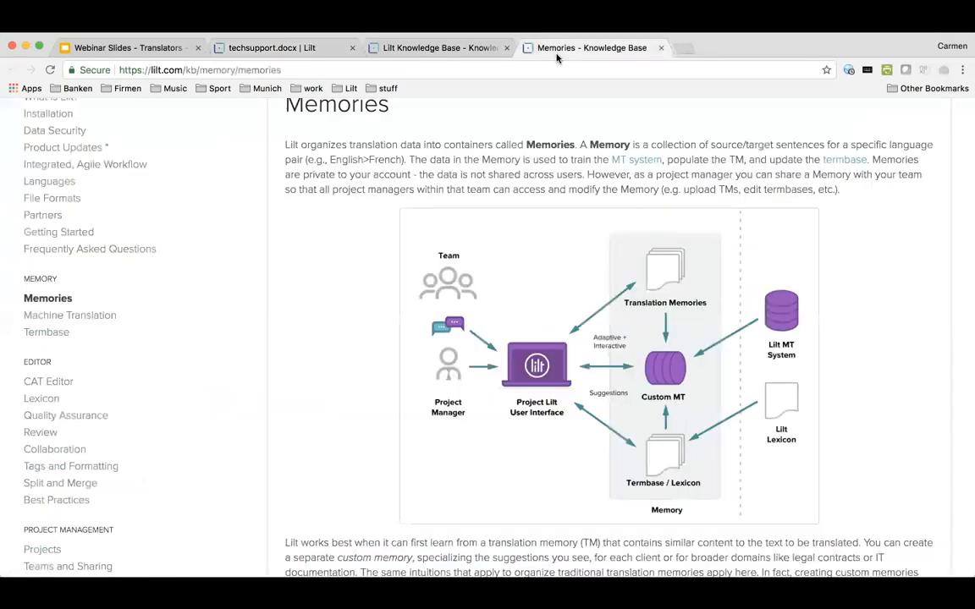
pyautogui.click(660, 48)
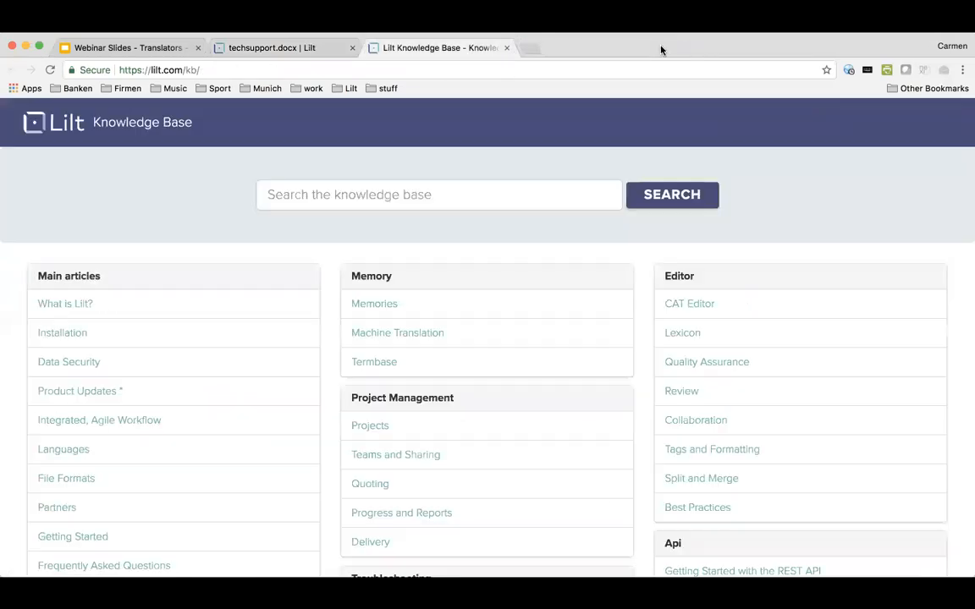
pyautogui.click(298, 50)
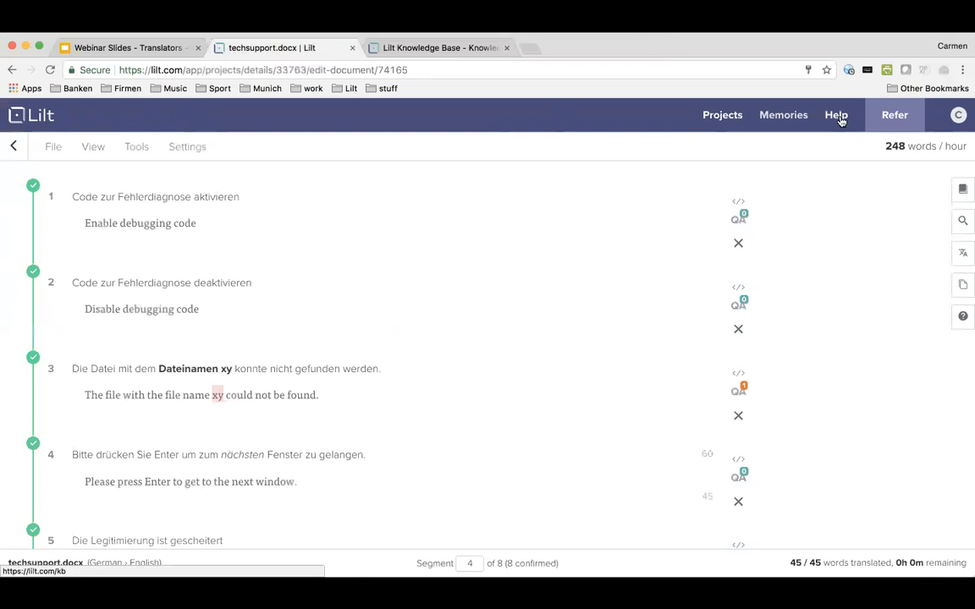
pyautogui.click(433, 49)
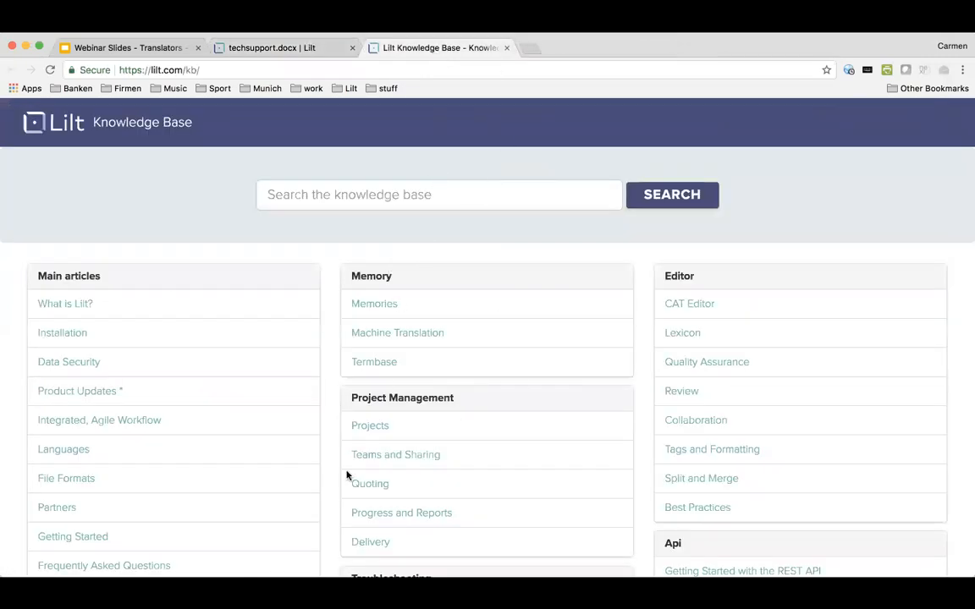
pyautogui.scroll(-5, 486, 391)
pyautogui.scroll(5, 486, 392)
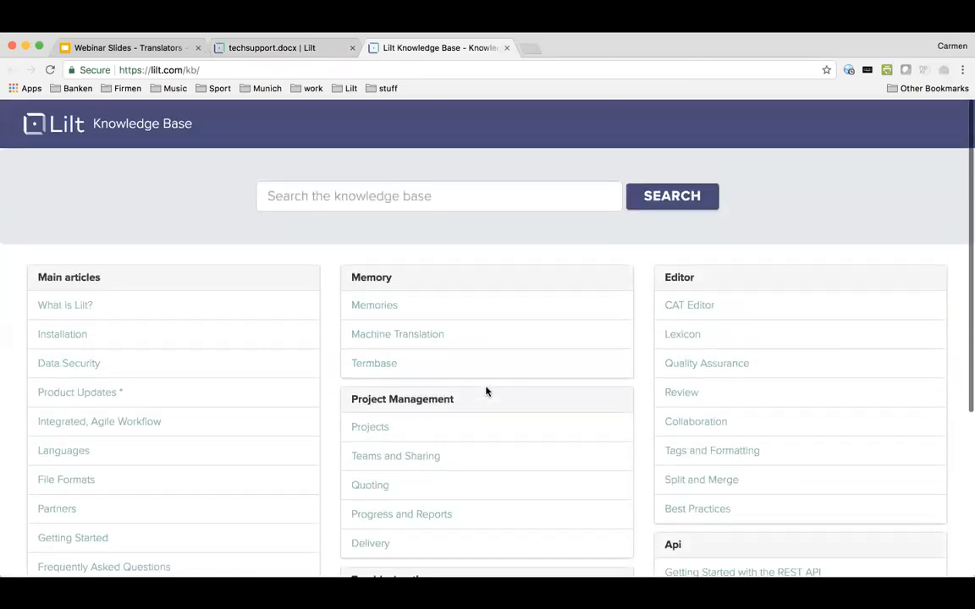
pyautogui.scroll(-3, 486, 391)
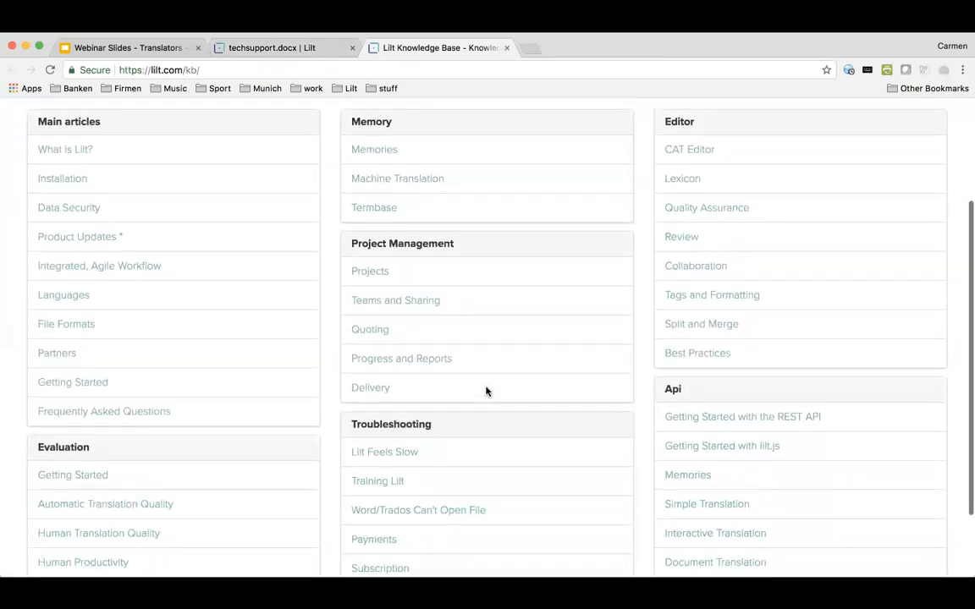
pyautogui.click(296, 48)
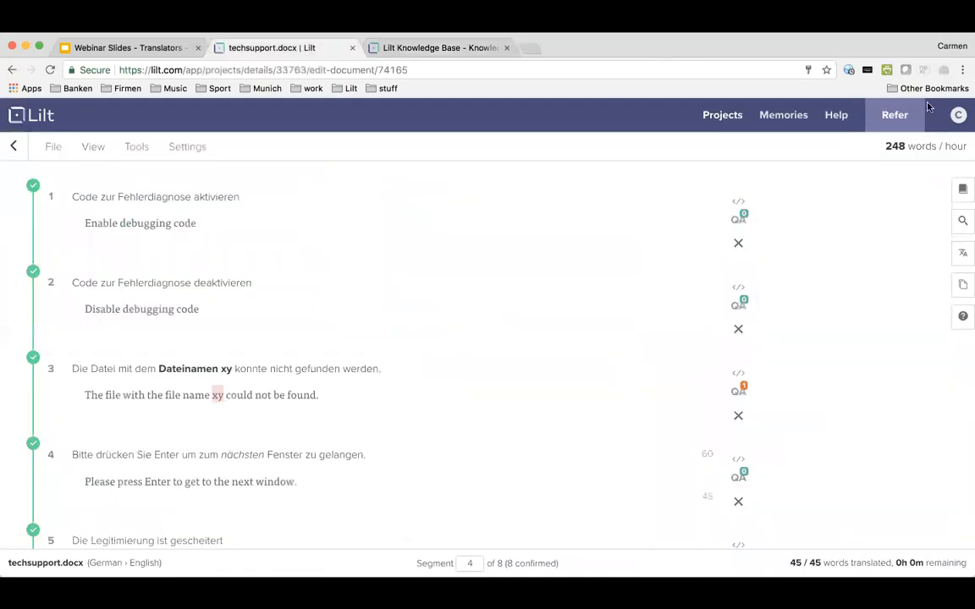
# Step: Log out of the Lilt account
pyautogui.click(956, 116)
pyautogui.click(958, 115)
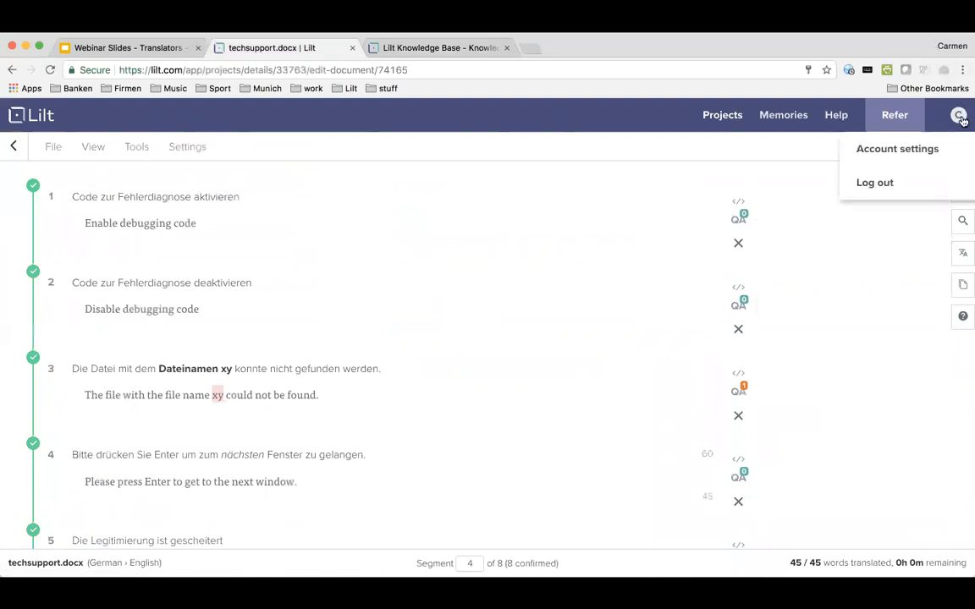
pyautogui.click(892, 186)
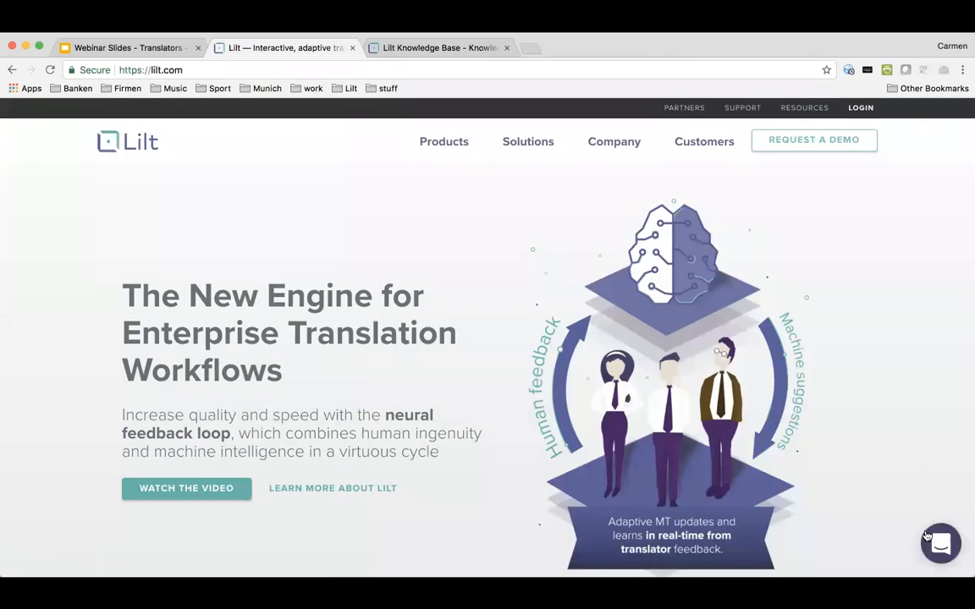
# Step: View the support chat's conversations on the Lilt homepage and close the chat
pyautogui.click(937, 551)
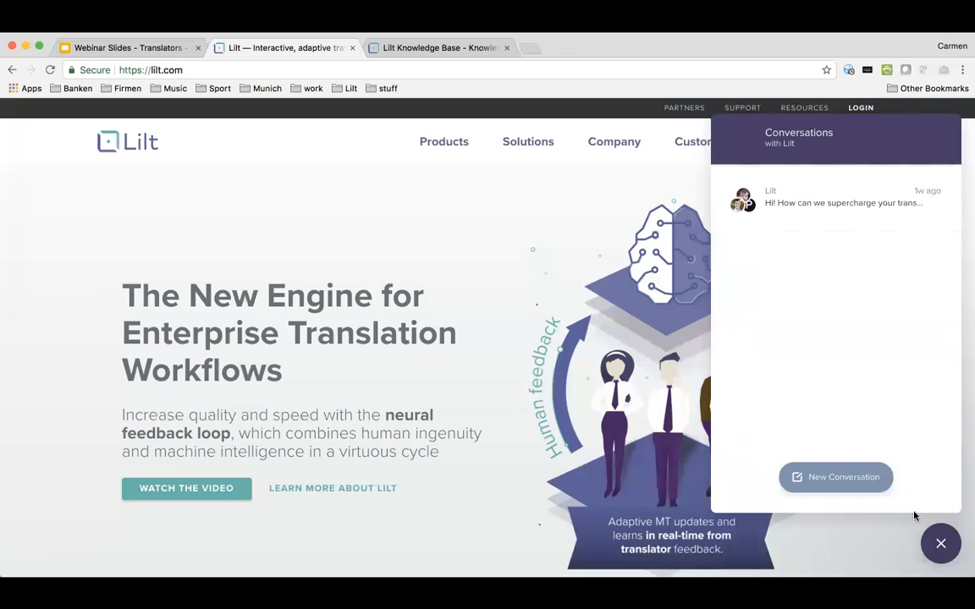
pyautogui.click(939, 542)
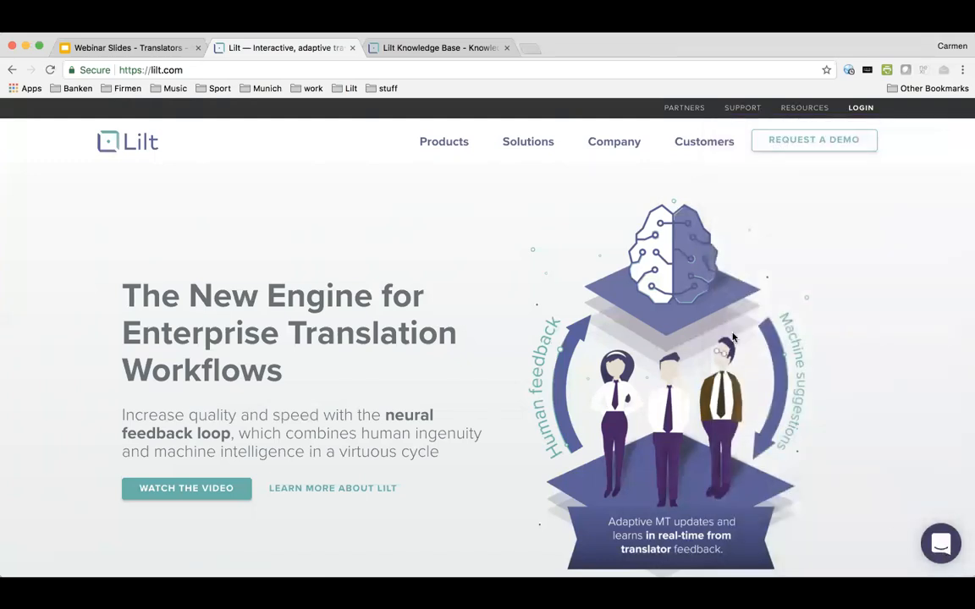